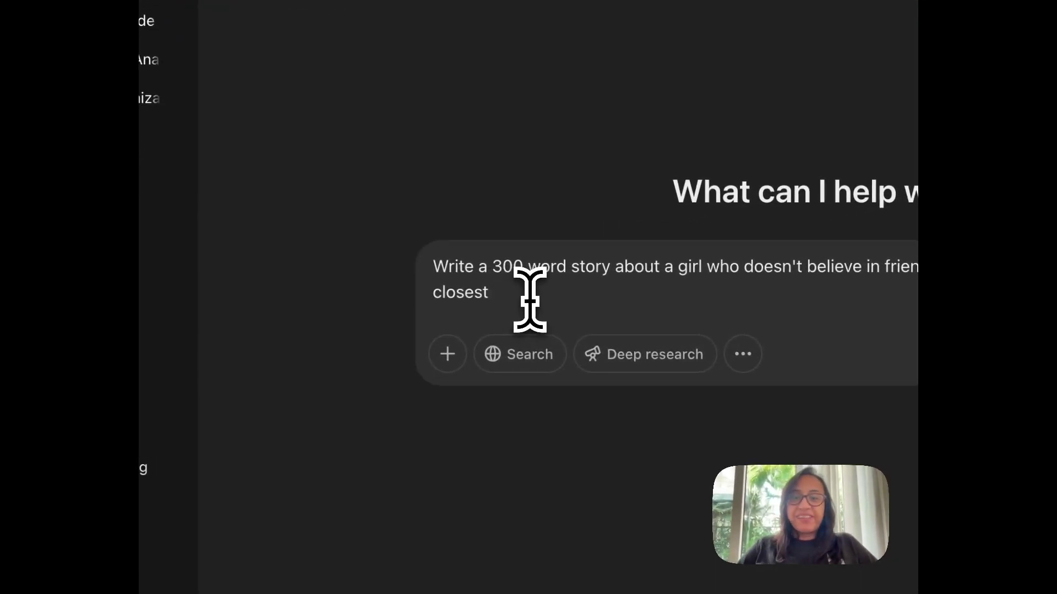
Finish the prompt about betrayed school friends and a village girl, then copy 'The Girl Who Rebuilt Friendship'.
{"action": "type", "text": "friends at school betrayed her."}
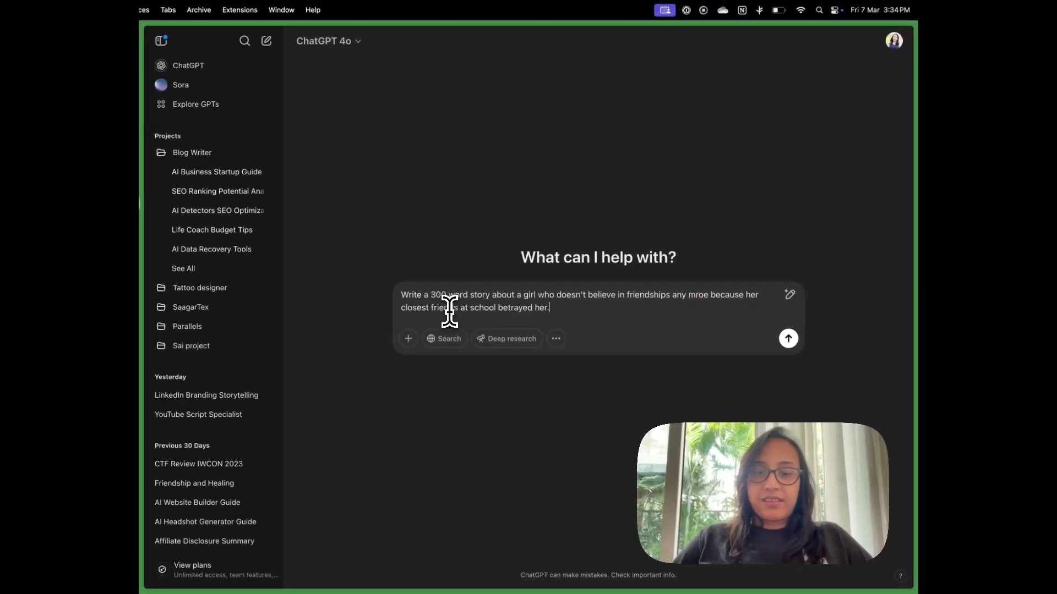
{"action": "type", "text": " But then she meets a girl at a local village, who is so selfless and giving, that our protagonist ends up being friends with her. even though she had her guards up her belief in friendsh"}
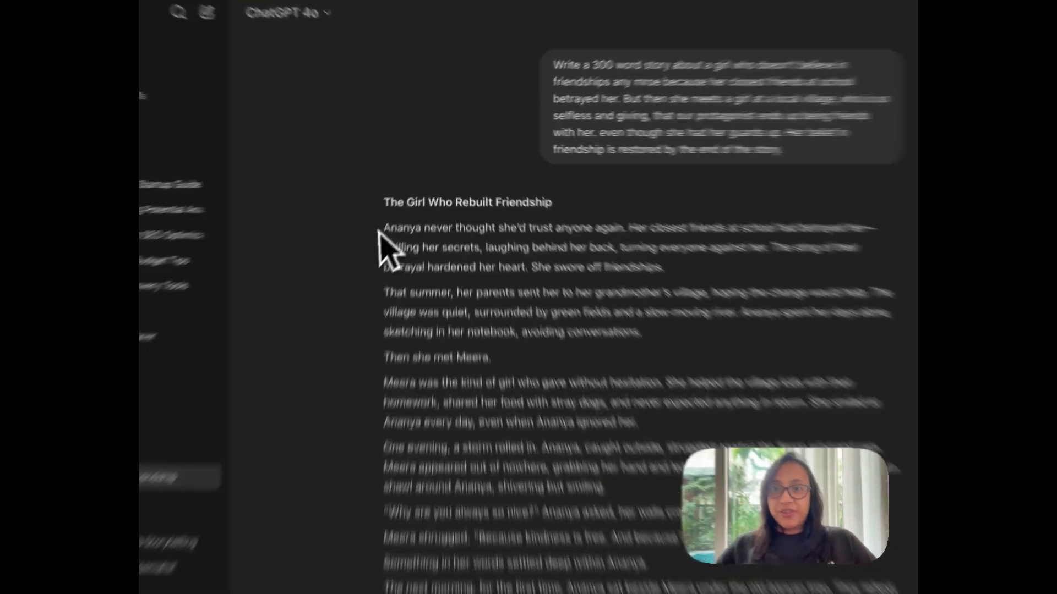
{"action": "left_click_drag", "start_coordinate": [383, 228], "coordinate": [765, 248]}
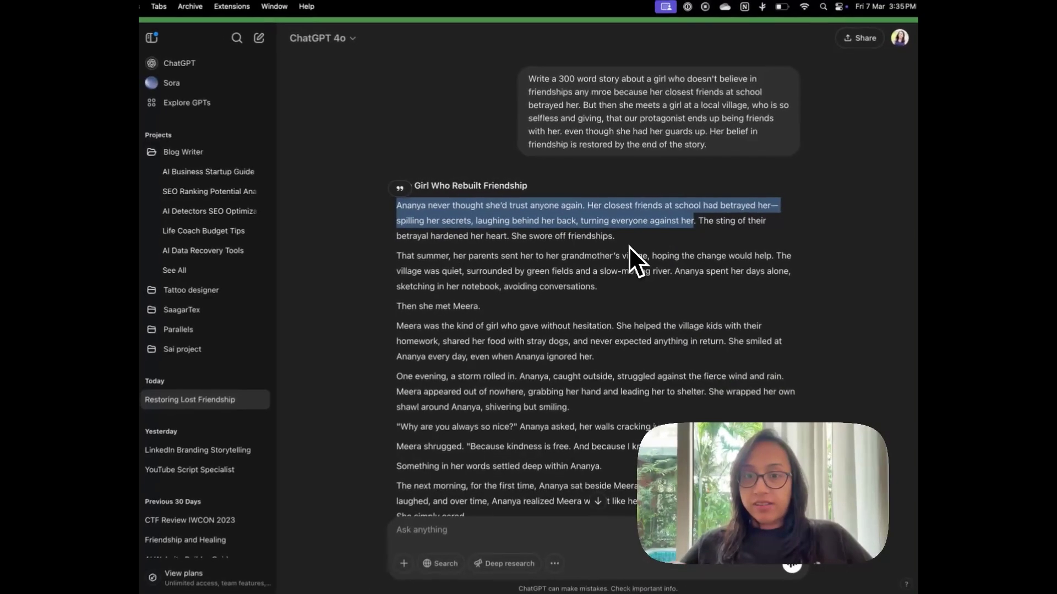
{"action": "scroll", "coordinate": [629, 246], "scroll_direction": "down", "scroll_amount": 5}
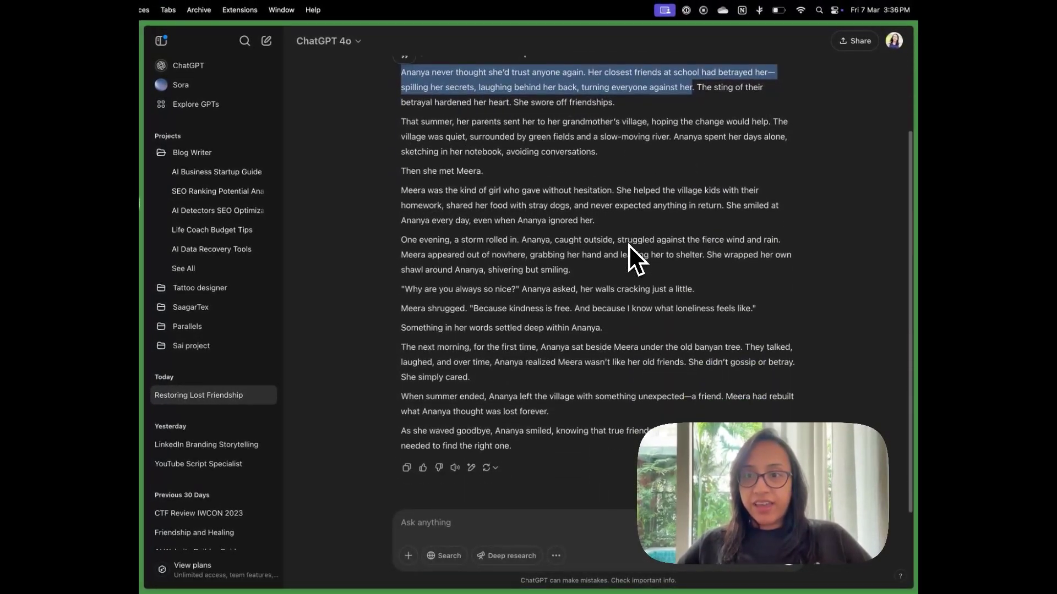
{"action": "left_click_drag", "start_coordinate": [400, 396], "coordinate": [724, 396]}
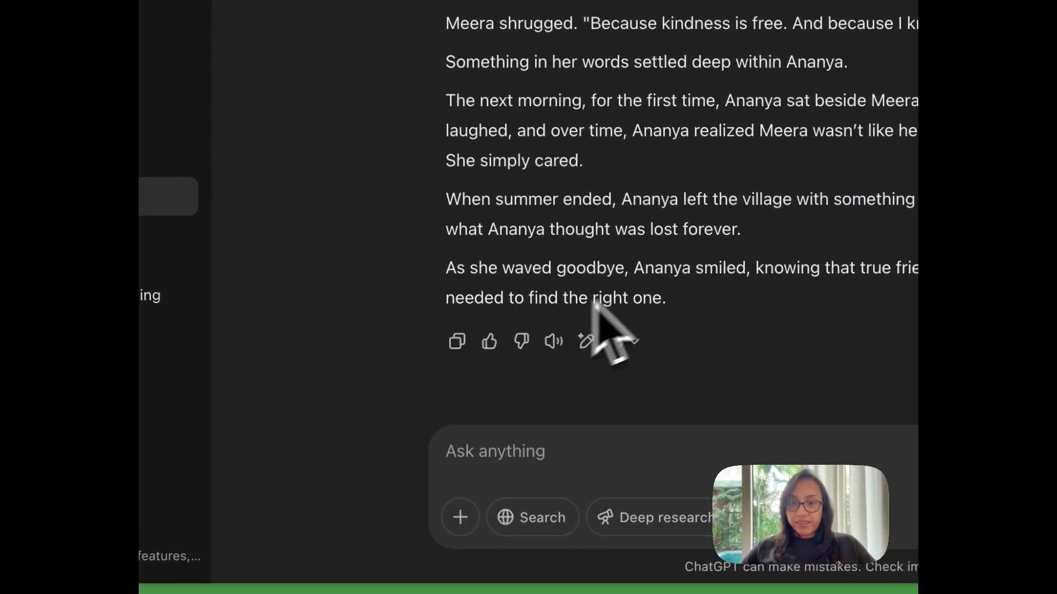
{"action": "left_click", "coordinate": [409, 469]}
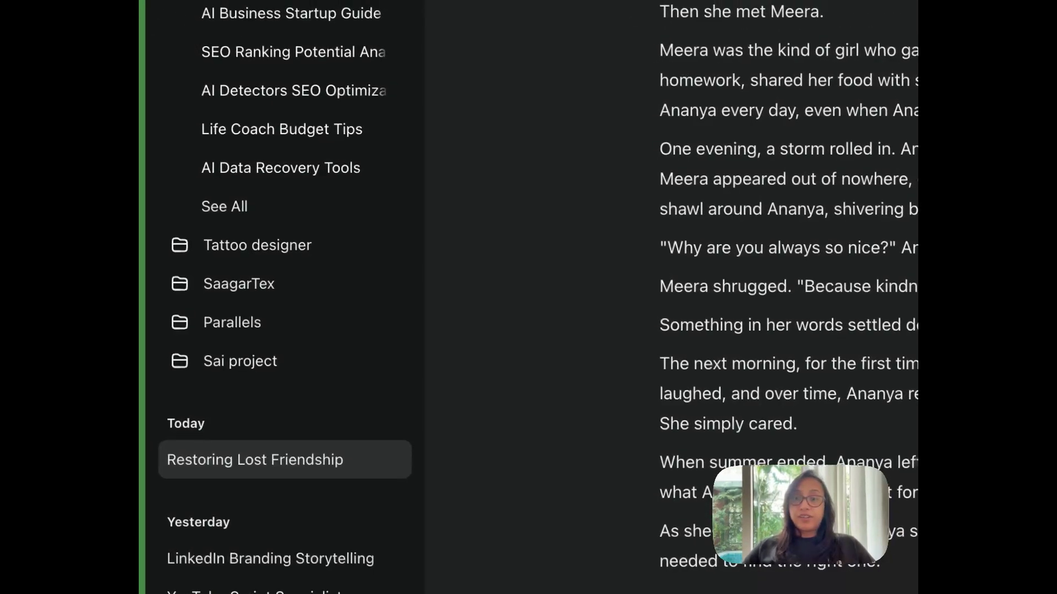
Paste the copied friendship story into AI Detector's Detect AI box and run the check.
{"action": "left_click", "coordinate": [141, 302]}
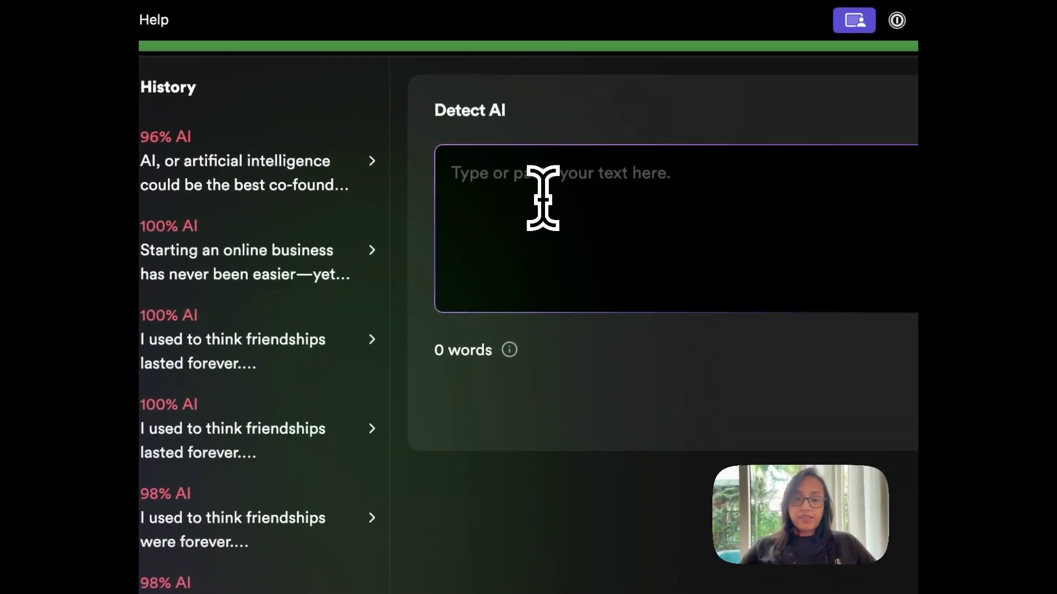
{"action": "key", "text": "super+v"}
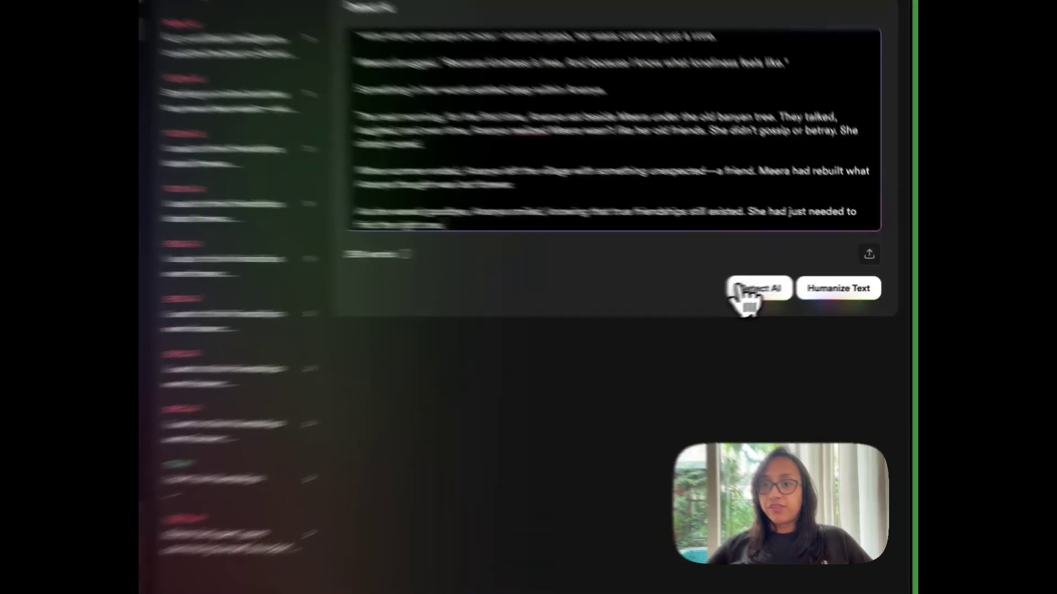
{"action": "left_click", "coordinate": [784, 285]}
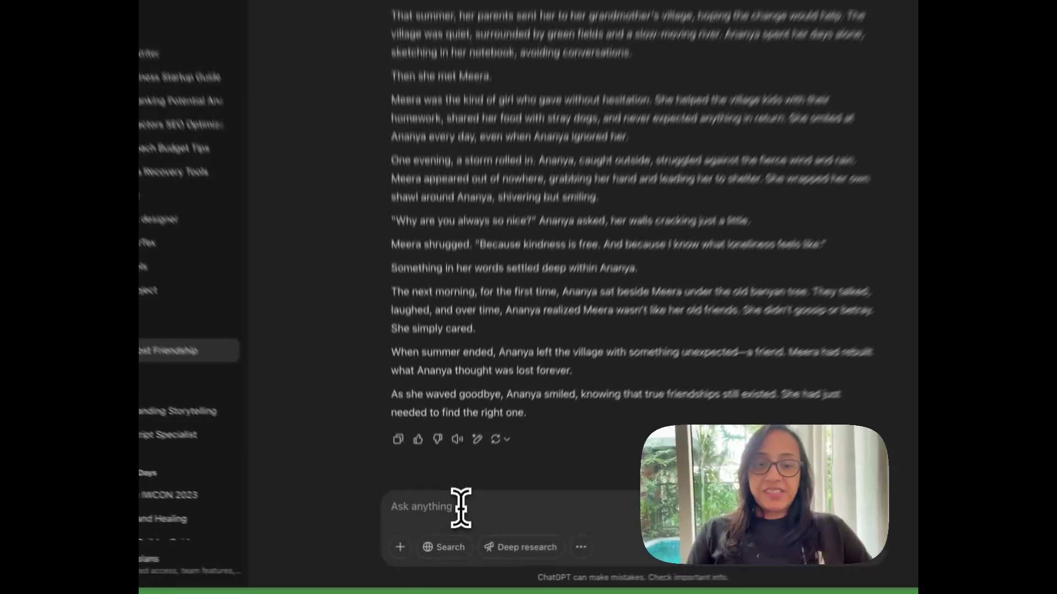
Ask ChatGPT to rewrite the story like a human so it bypasses detectors, and copy the result.
{"action": "type", "text": "Can you rewrite it like it was written by a human? Make it such that the text can bypass all AI detectors"}
{"action": "key", "text": "Return"}
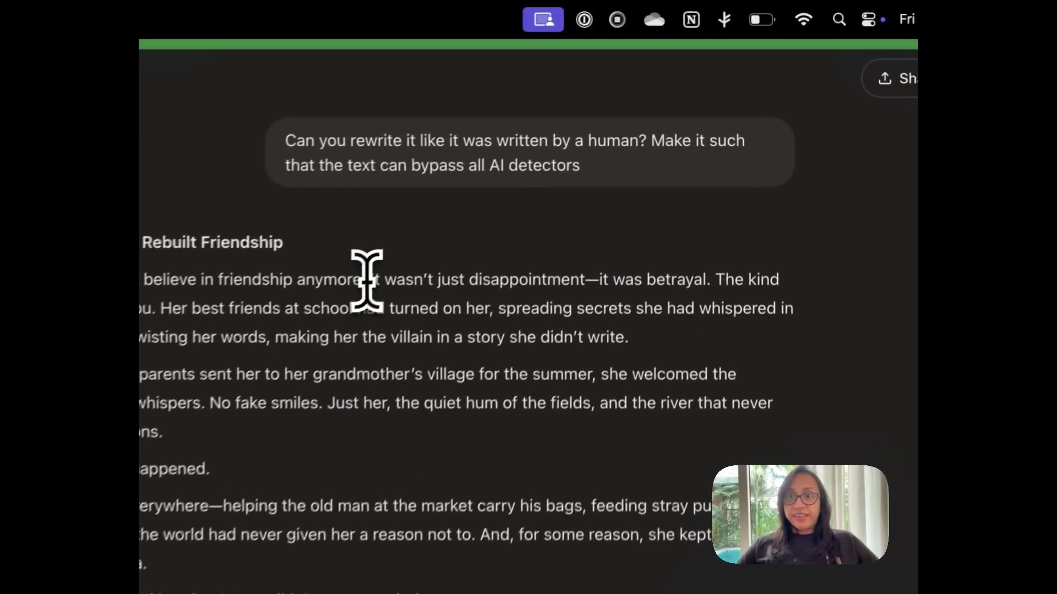
{"action": "left_click_drag", "start_coordinate": [363, 280], "coordinate": [708, 297]}
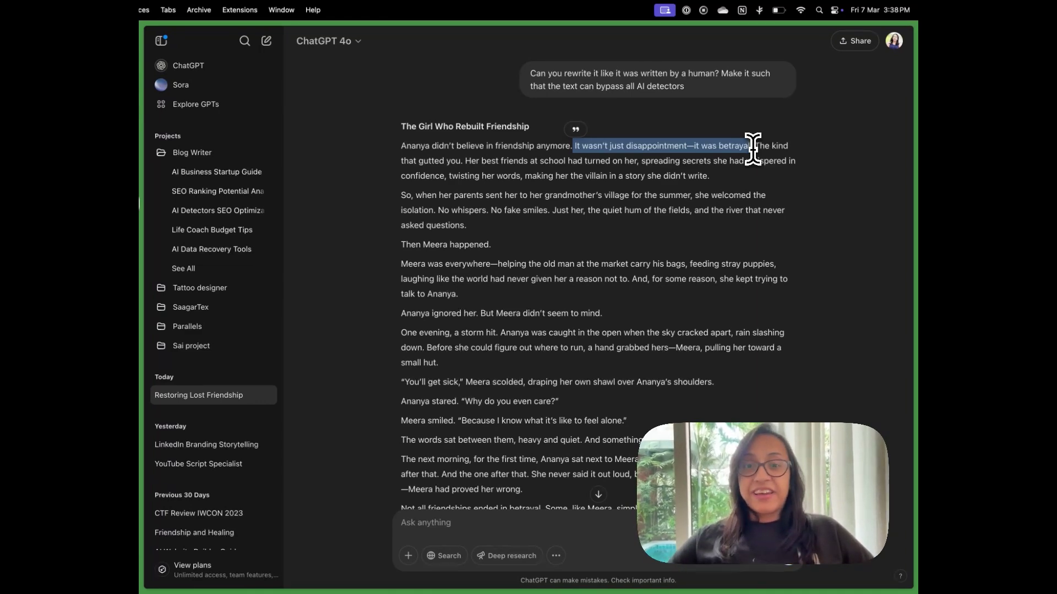
{"action": "scroll", "coordinate": [712, 302], "scroll_direction": "down", "scroll_amount": 3}
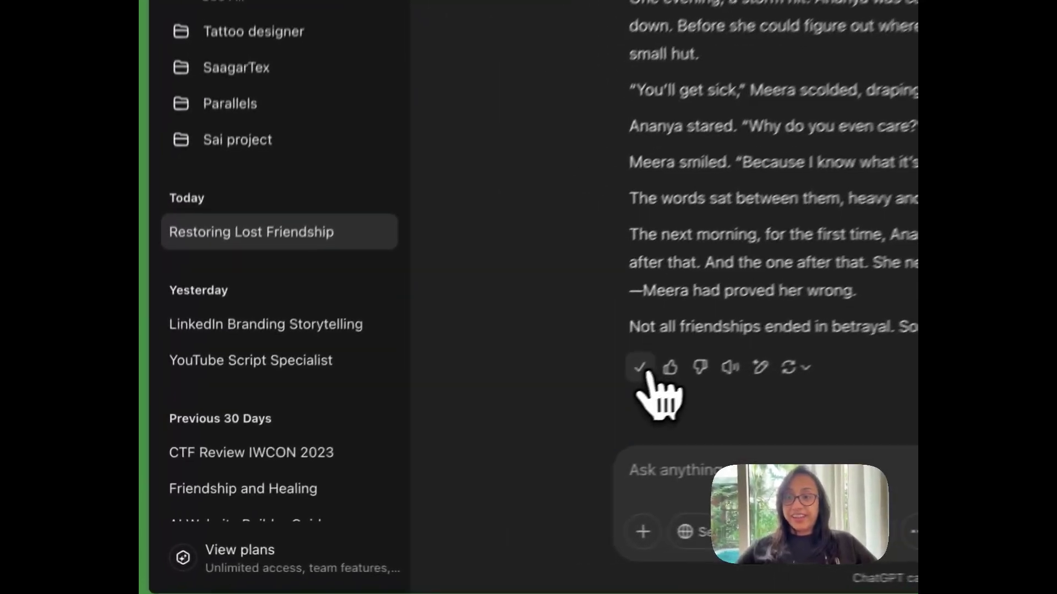
{"action": "left_click", "coordinate": [416, 464]}
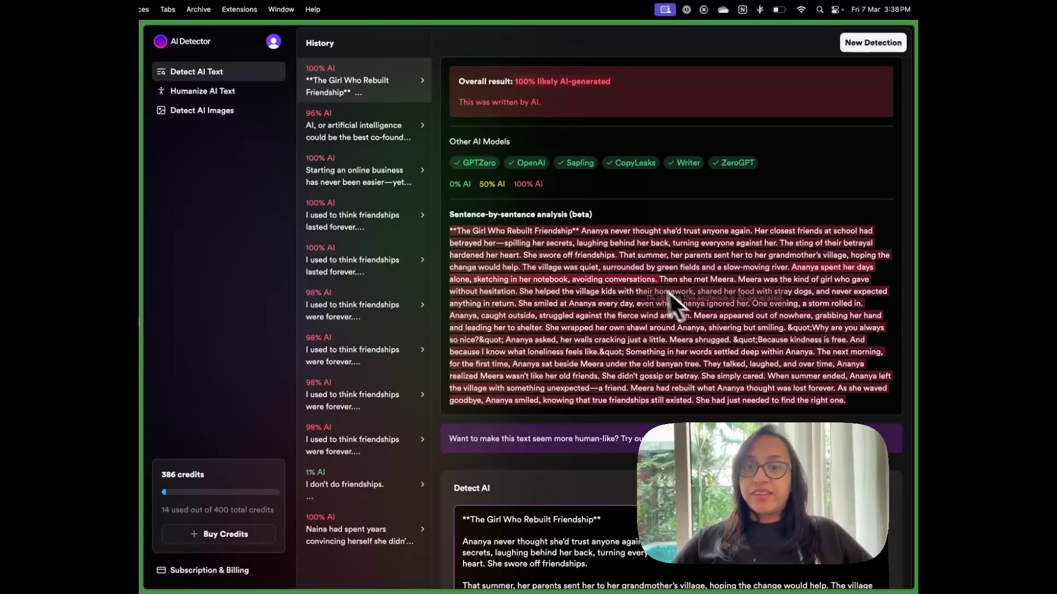
Start a New Detection in AI Detector, paste the rewritten story, and run Detect AI.
{"action": "scroll", "coordinate": [668, 291], "scroll_direction": "down", "scroll_amount": 4}
{"action": "scroll", "coordinate": [636, 279], "scroll_direction": "up", "scroll_amount": 4}
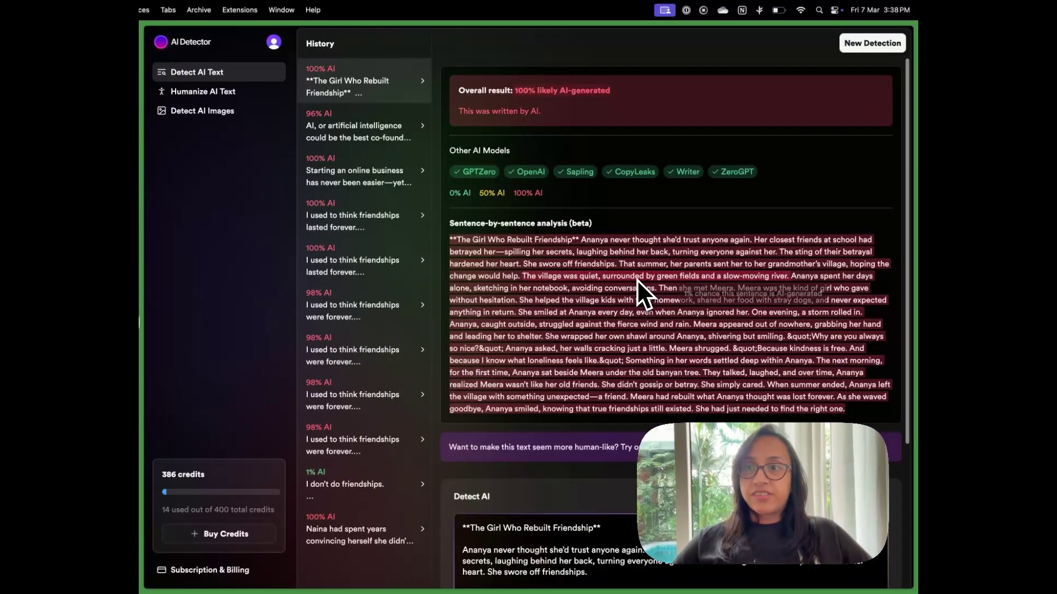
{"action": "left_click", "coordinate": [878, 43]}
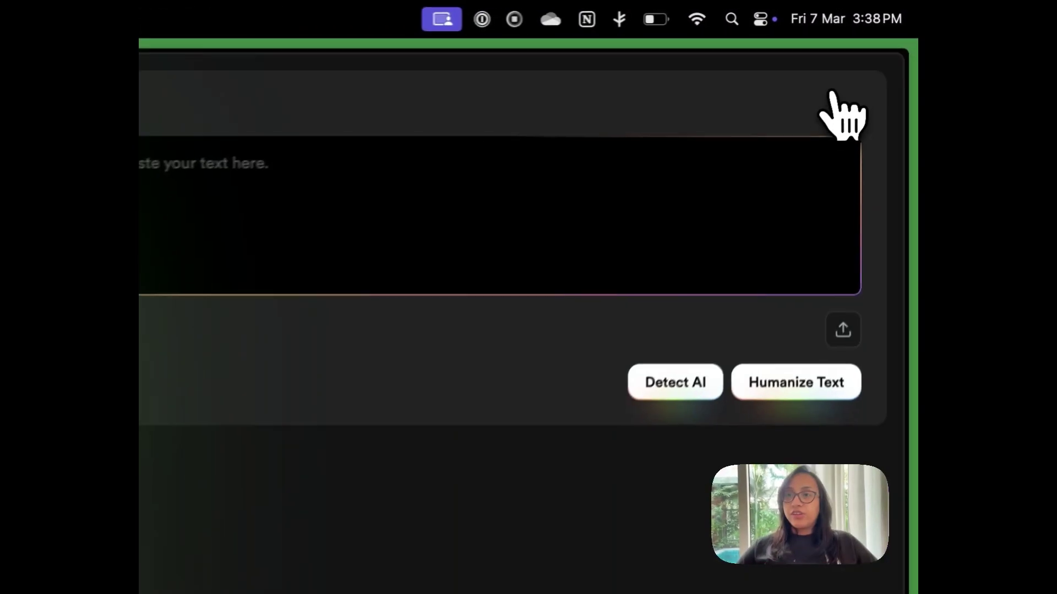
{"action": "key", "text": "ctrl+v"}
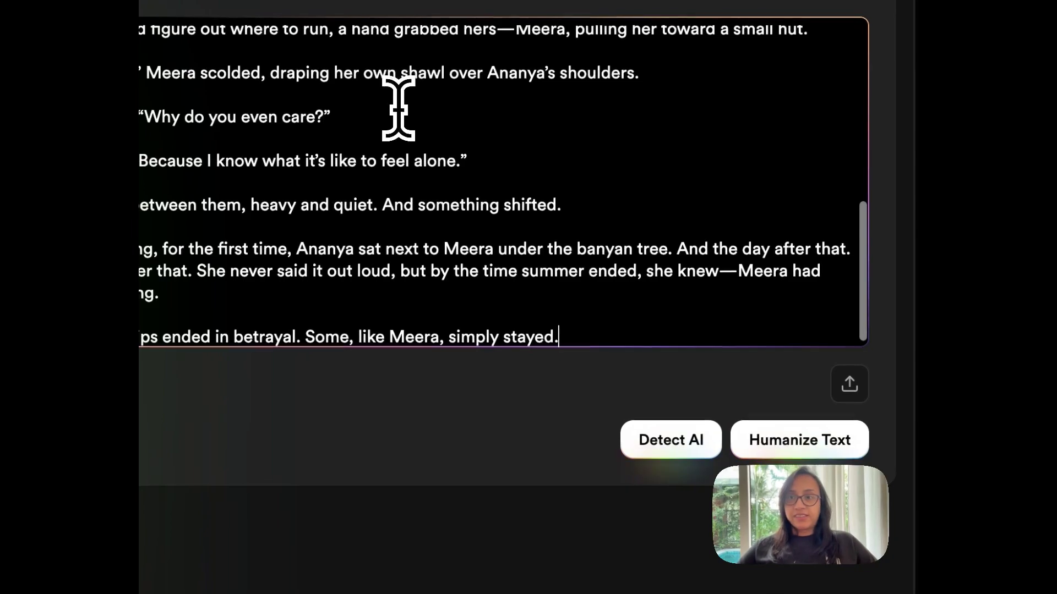
{"action": "left_click", "coordinate": [667, 440]}
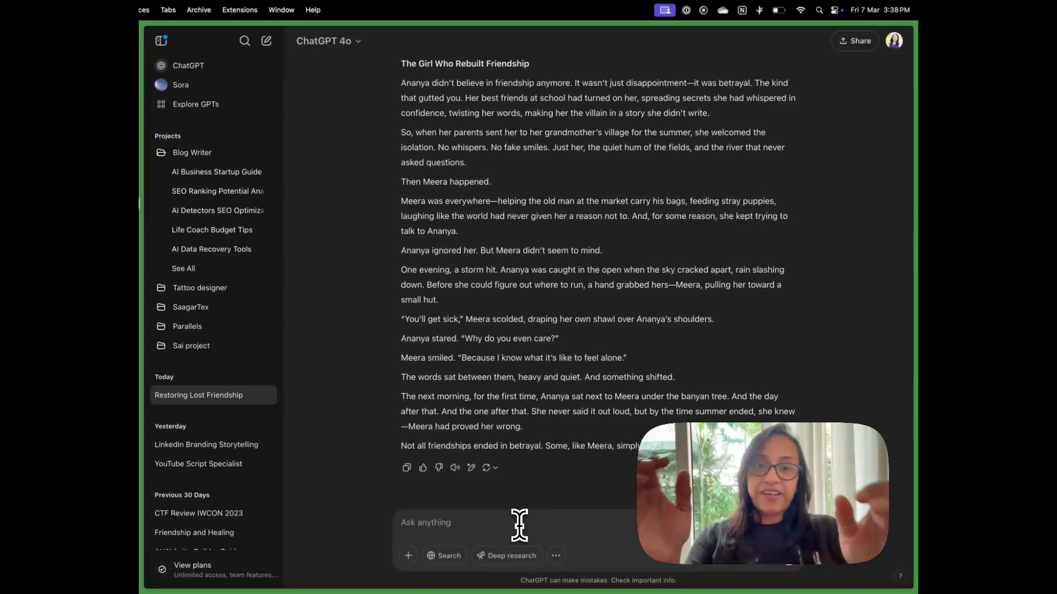
Tell ChatGPT the rewrite isn't good enough and request a more human-sounding version, then copy it.
{"action": "type", "text": "This isn't good enough. Can you make it more human sou"}
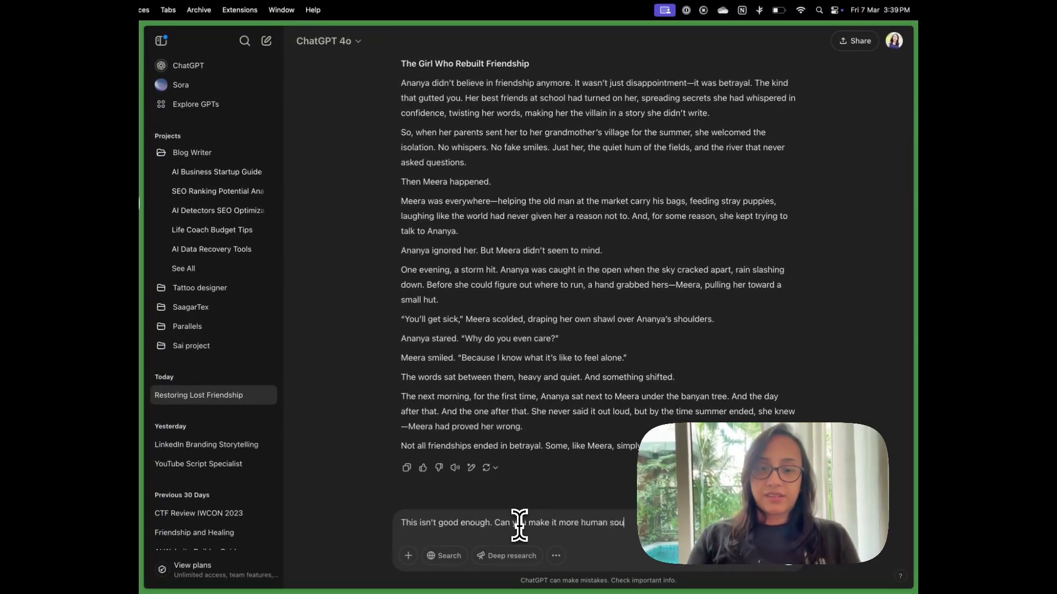
{"action": "type", "text": "nding? It's getting detected as AI"}
{"action": "type", "text": " generate"}
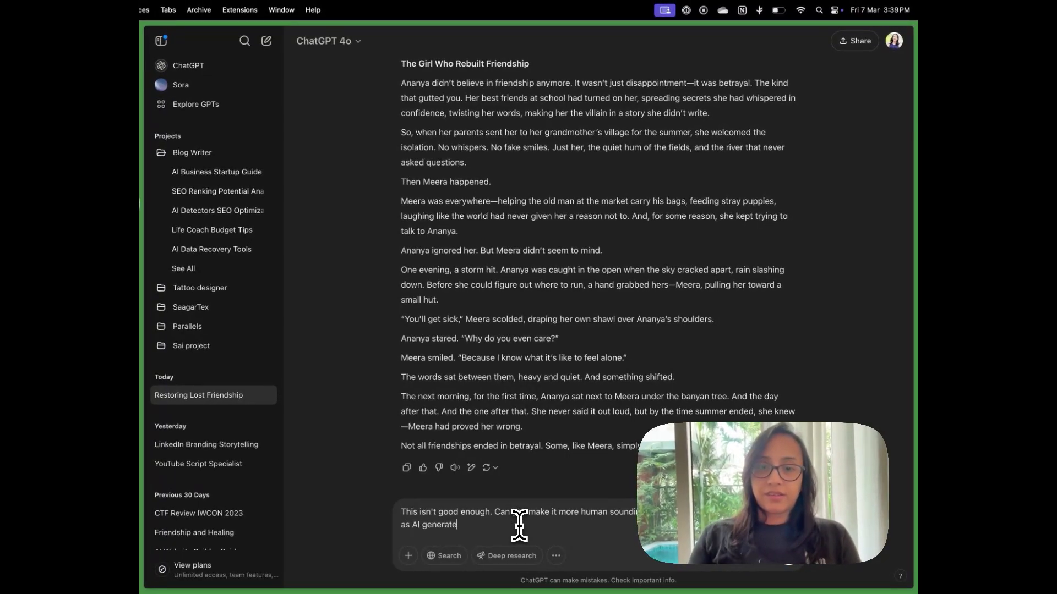
{"action": "type", "text": "d"}
{"action": "key", "text": "Return"}
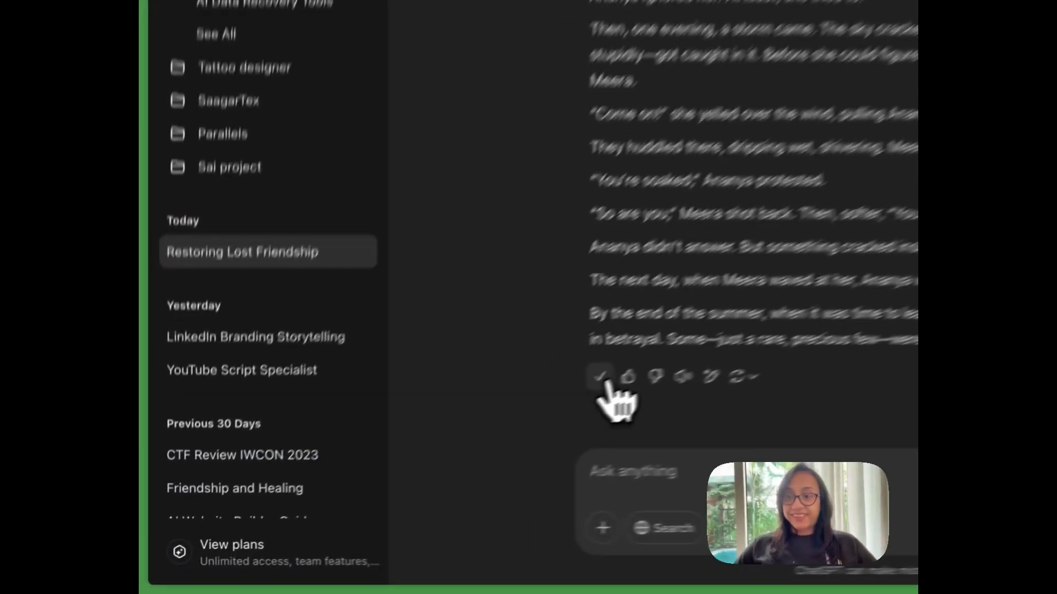
{"action": "left_click", "coordinate": [406, 468]}
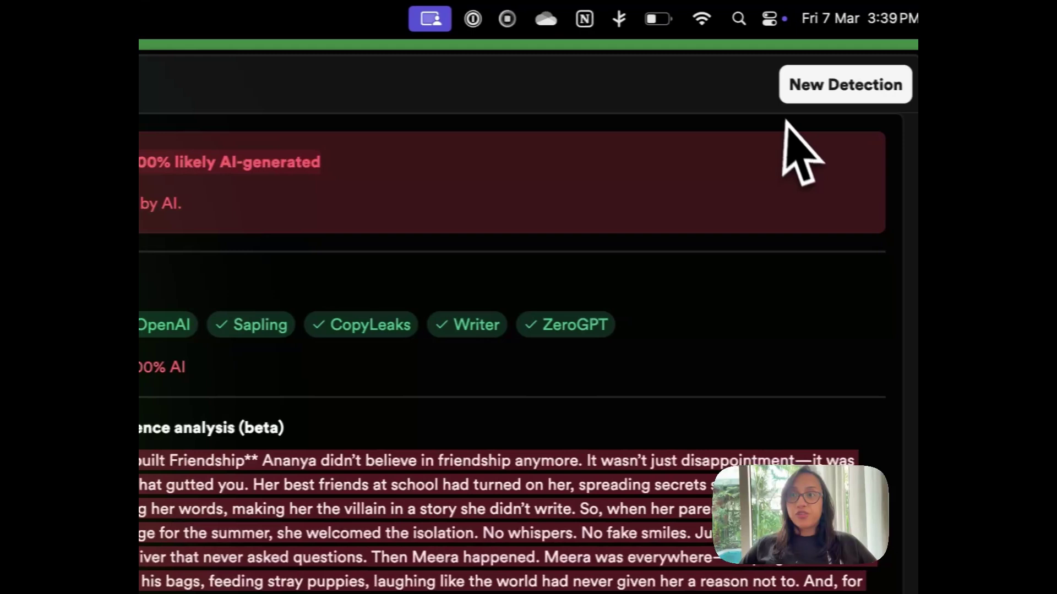
Start a New Detection, paste the second human-style rewrite into the text box, and run Detect AI.
{"action": "left_click", "coordinate": [791, 100]}
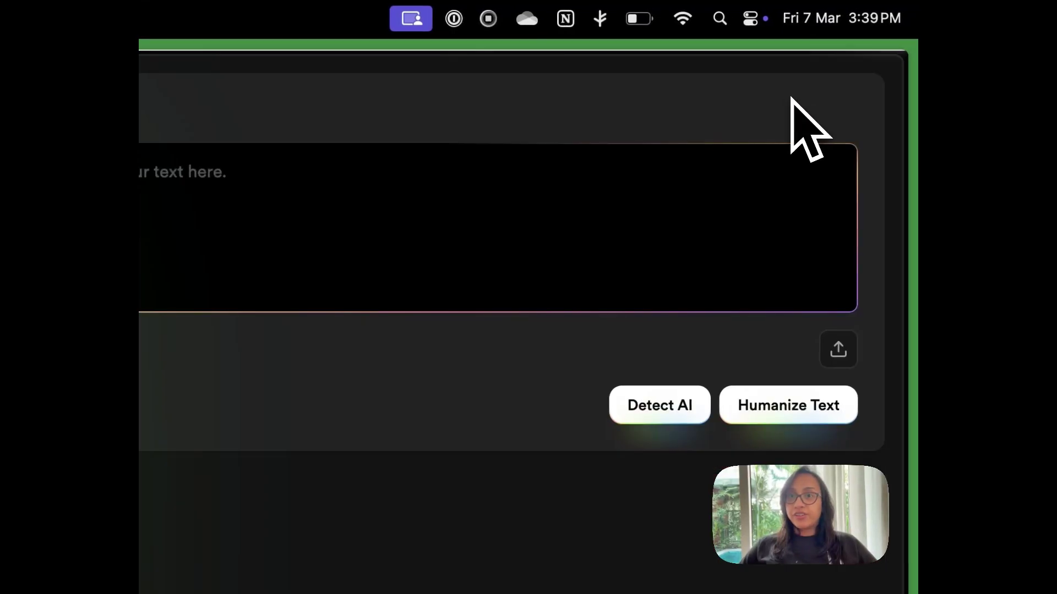
{"action": "left_click", "coordinate": [402, 196]}
{"action": "key", "text": "super+v"}
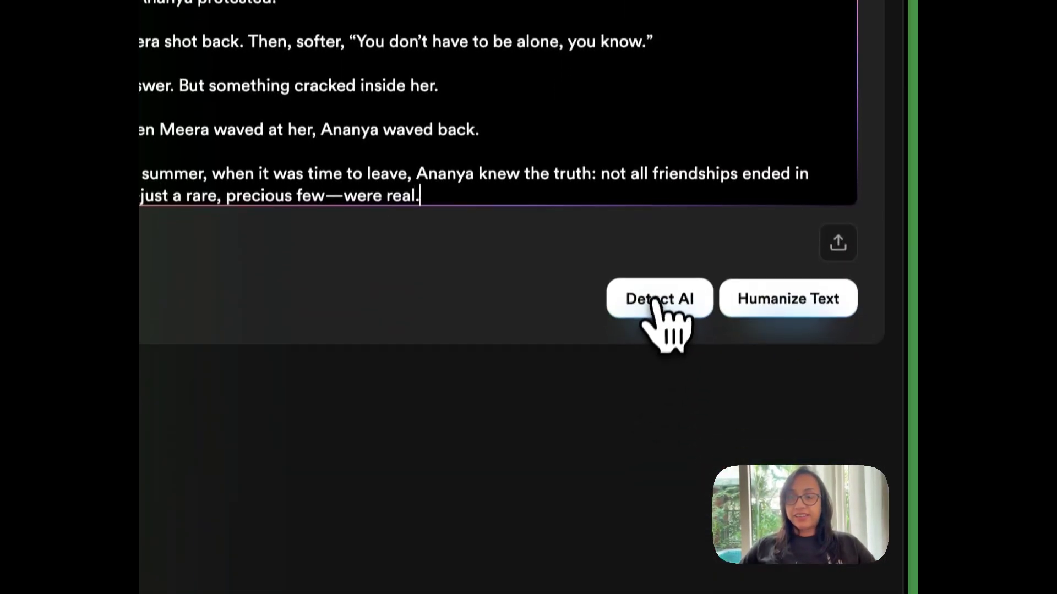
{"action": "left_click", "coordinate": [656, 568]}
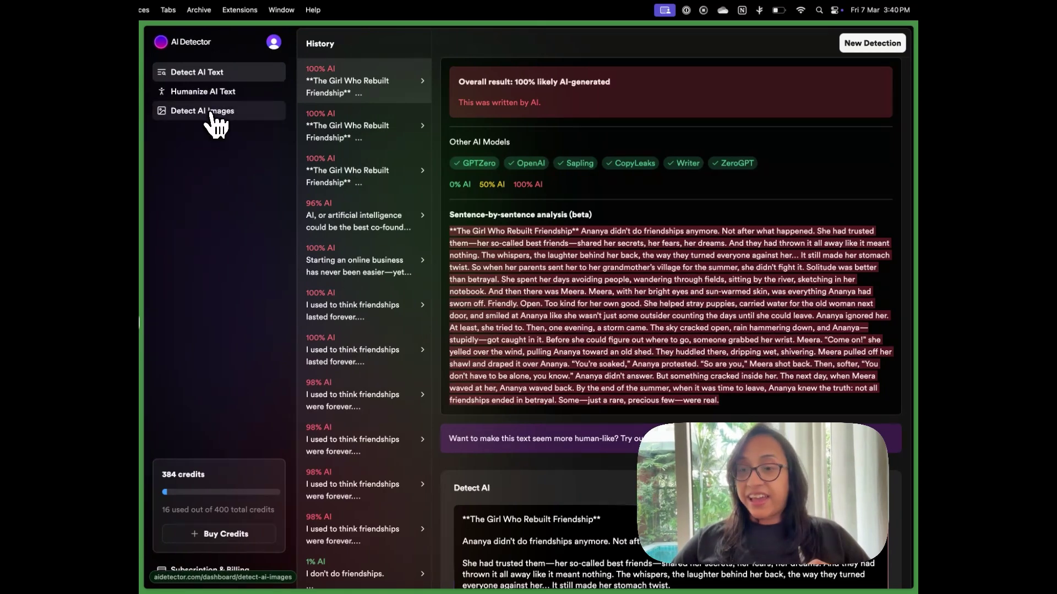
Switch to Detect AI Images and upload a headshot from Downloads for checking.
{"action": "left_click", "coordinate": [213, 112]}
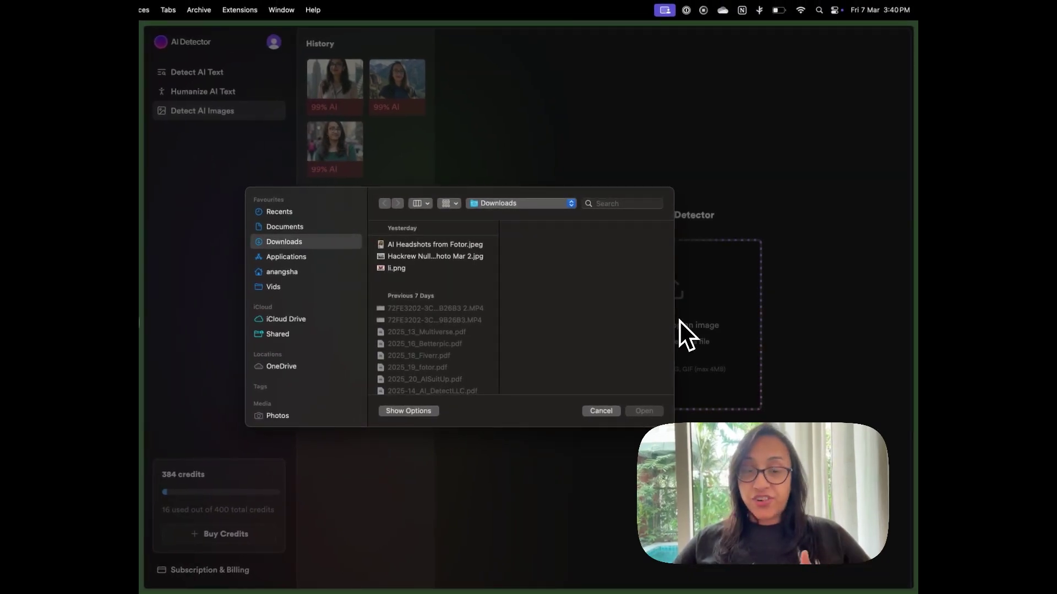
{"action": "double_click", "coordinate": [435, 244]}
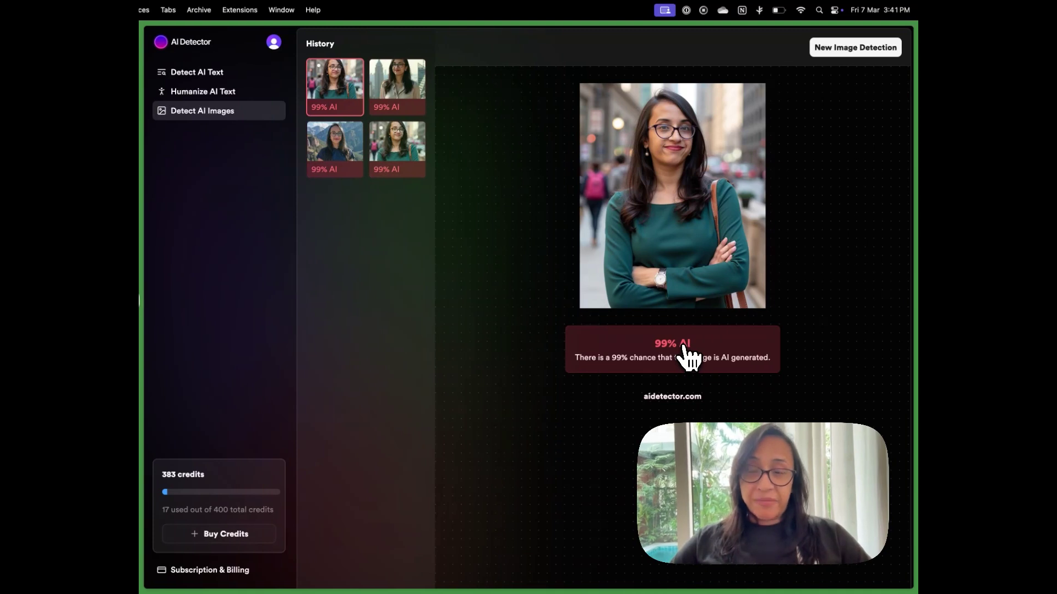
Start a New Image Detection and scroll the Downloads file picker to the Blazer images.
{"action": "left_click", "coordinate": [850, 48]}
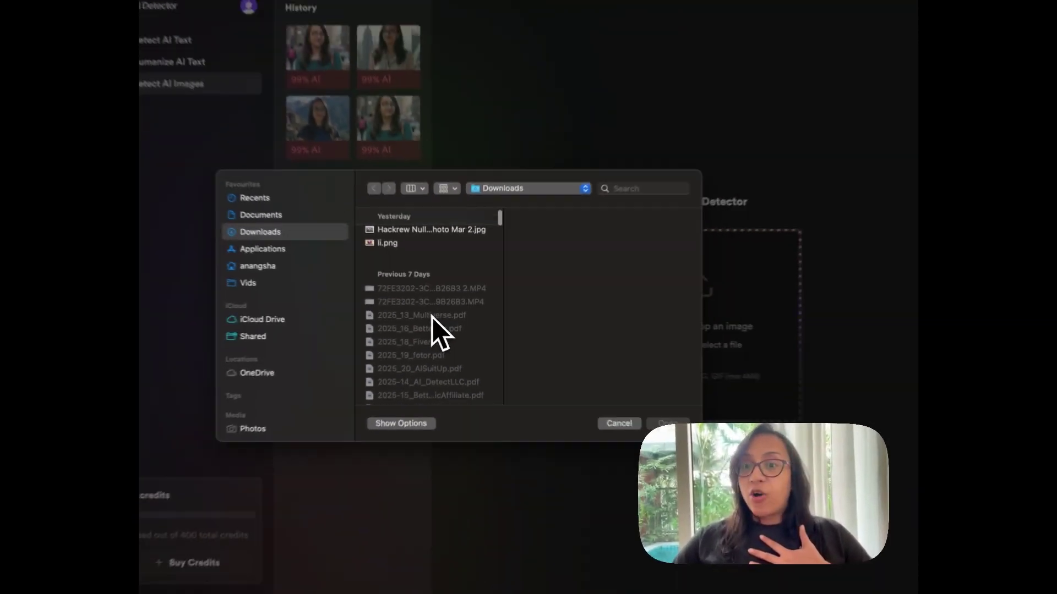
{"action": "scroll", "coordinate": [432, 318], "scroll_direction": "down", "scroll_amount": 10}
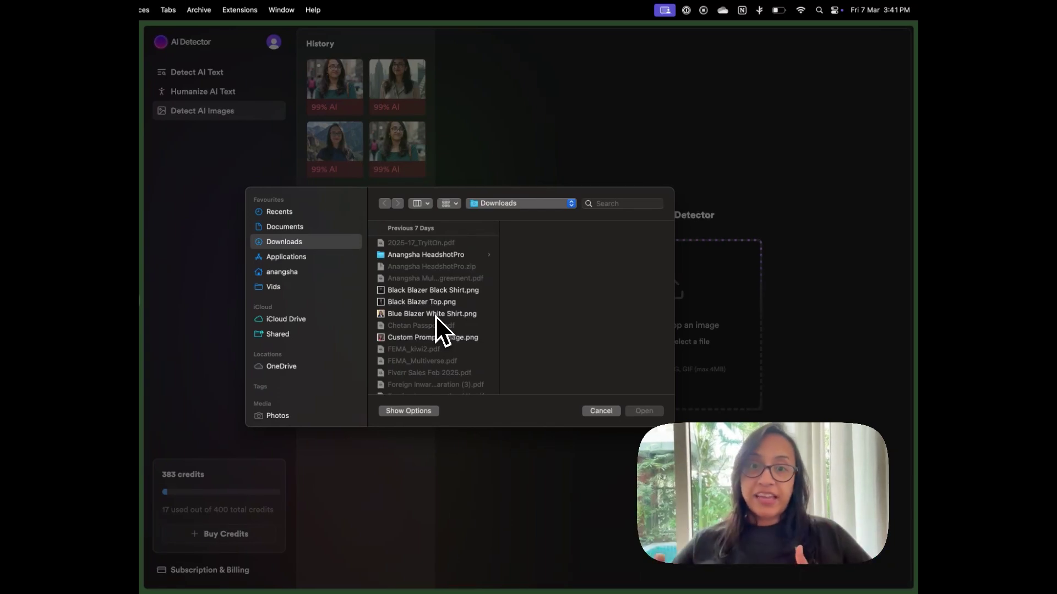
Upload the real photo and open its 1% AI result from History.
{"action": "double_click", "coordinate": [435, 315]}
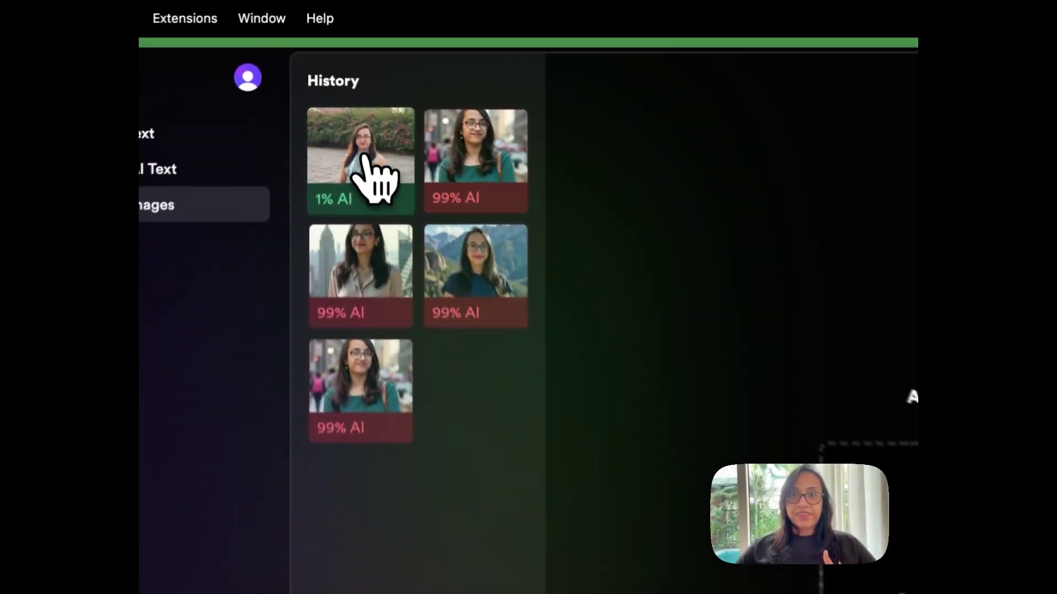
{"action": "left_click", "coordinate": [341, 95]}
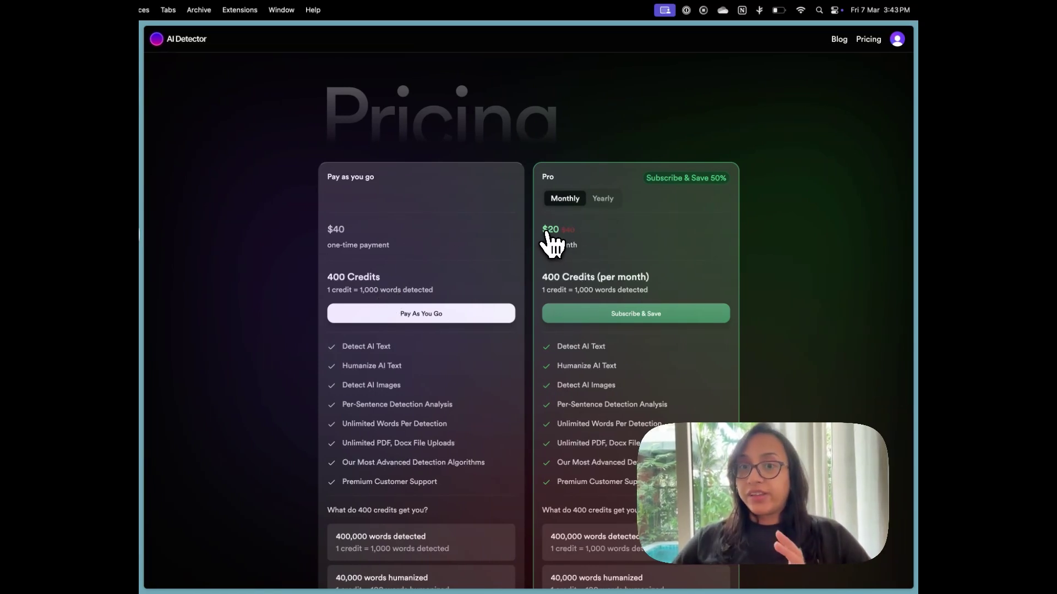
Switch the Pro plan to yearly billing at $19 per month and scroll through its features and credits.
{"action": "left_click", "coordinate": [612, 203]}
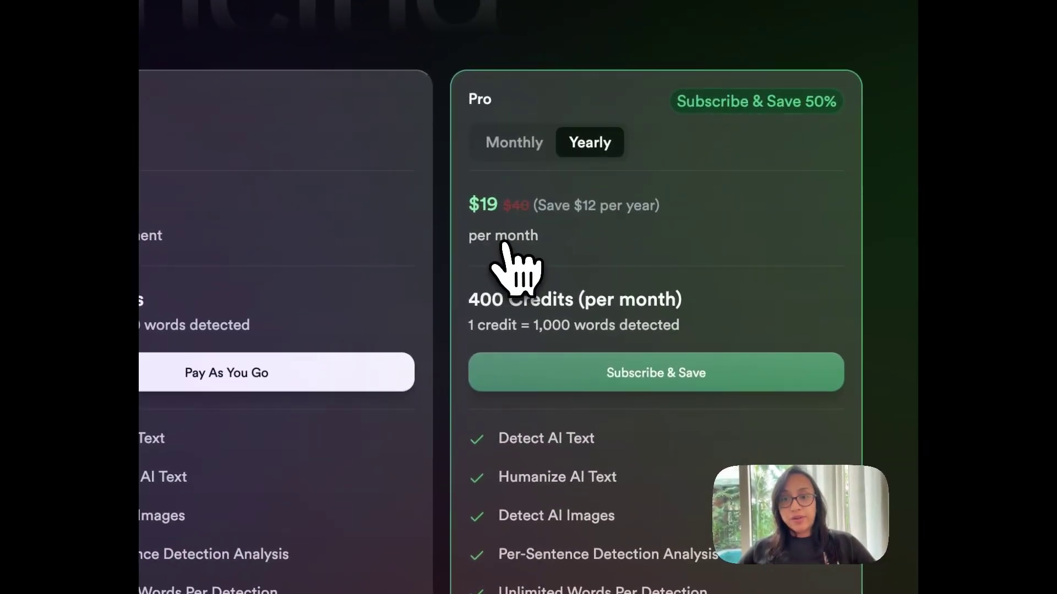
{"action": "scroll", "coordinate": [589, 396], "scroll_direction": "down", "scroll_amount": 3}
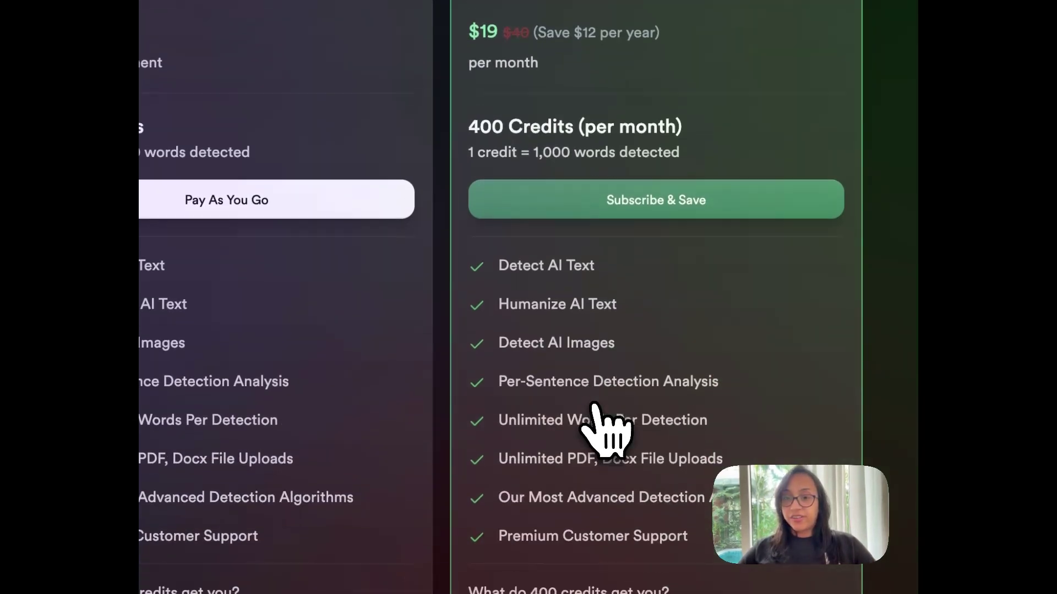
{"action": "scroll", "coordinate": [597, 426], "scroll_direction": "down", "scroll_amount": 1}
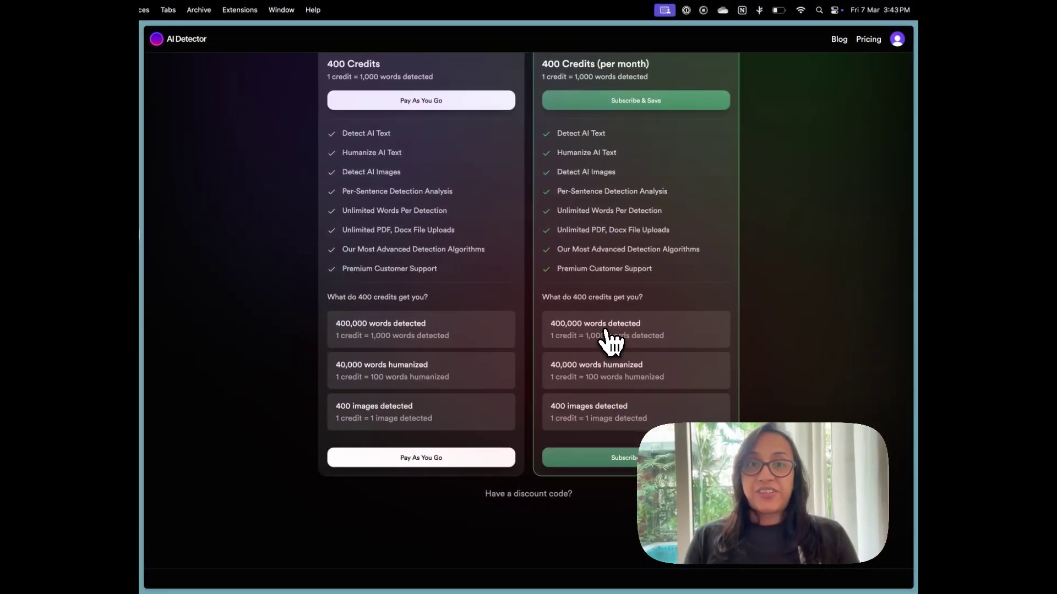
{"action": "scroll", "coordinate": [611, 341], "scroll_direction": "up", "scroll_amount": 1}
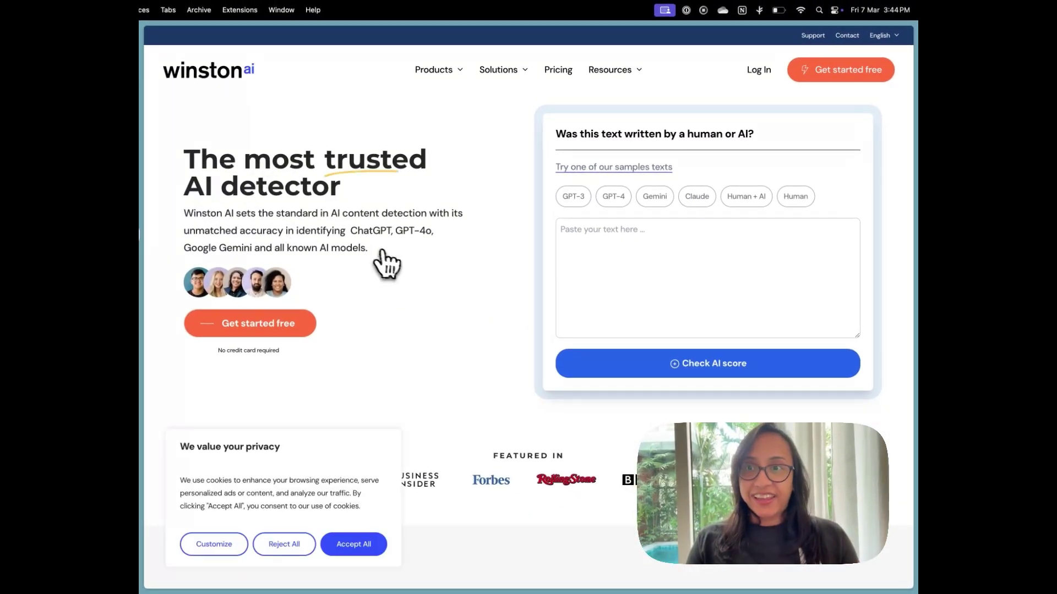
Open Winston AI's pricing page with the Free, Essential, Advanced and Elite plans, accepting all cookies.
{"action": "scroll", "coordinate": [392, 265], "scroll_direction": "down", "scroll_amount": 3}
{"action": "scroll", "coordinate": [392, 264], "scroll_direction": "down", "scroll_amount": 3}
{"action": "scroll", "coordinate": [392, 265], "scroll_direction": "up", "scroll_amount": 6}
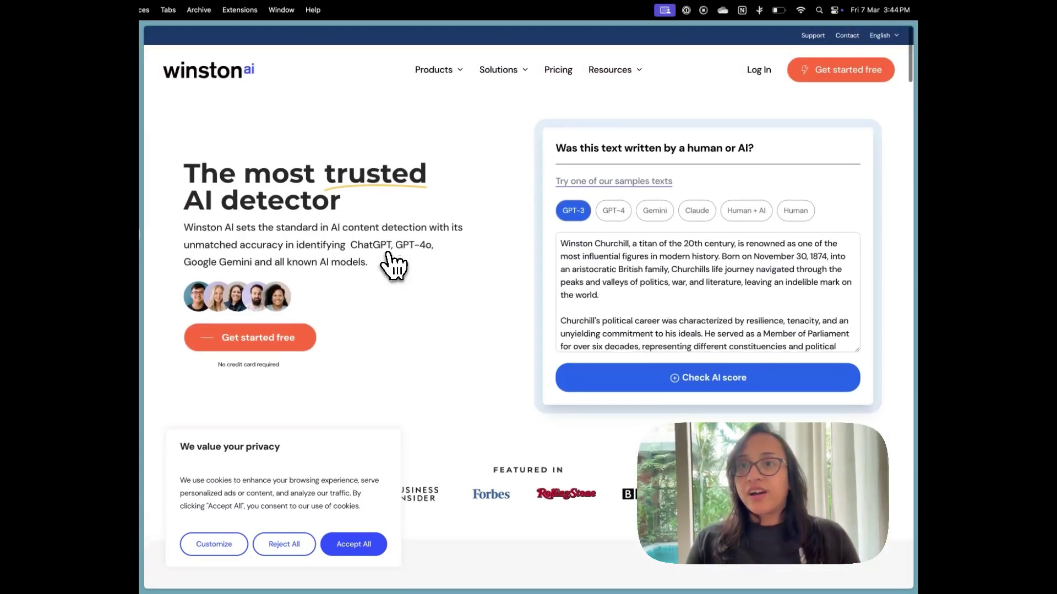
{"action": "mouse_move", "coordinate": [610, 70]}
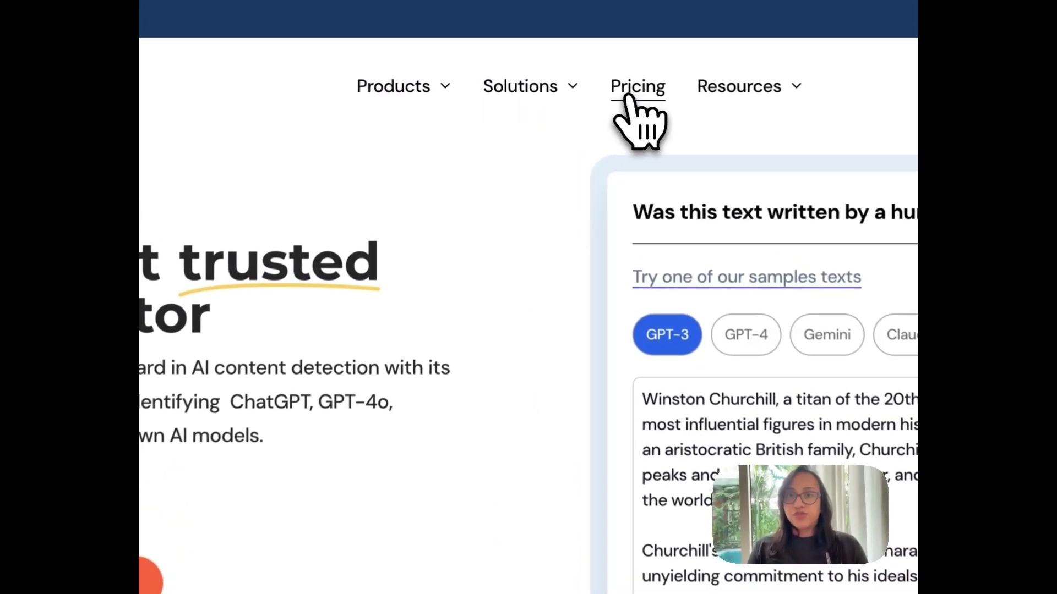
{"action": "left_click", "coordinate": [552, 74]}
{"action": "scroll", "coordinate": [478, 385], "scroll_direction": "down", "scroll_amount": 5}
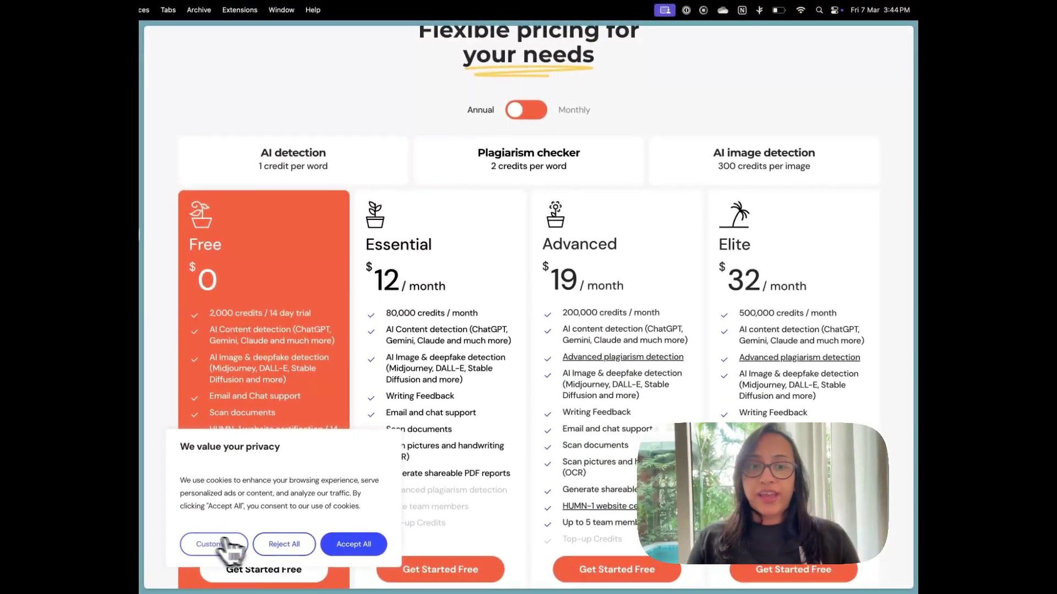
{"action": "left_click", "coordinate": [337, 547]}
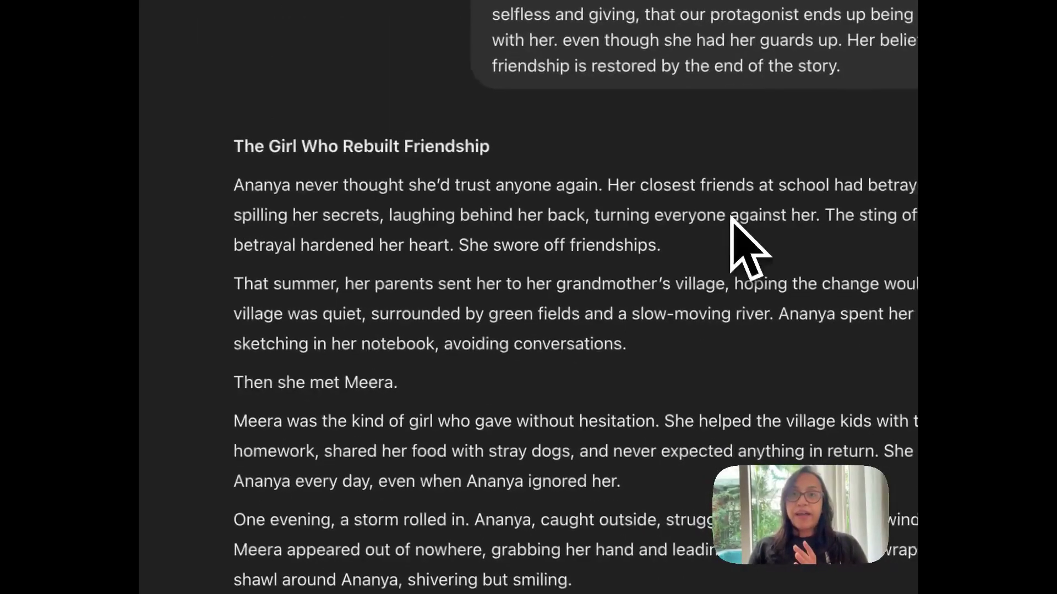
Scroll the ChatGPT conversation down to the story 'The Girl Who Rebuilt Friendship'.
{"action": "scroll", "coordinate": [732, 220], "scroll_direction": "down", "scroll_amount": 10}
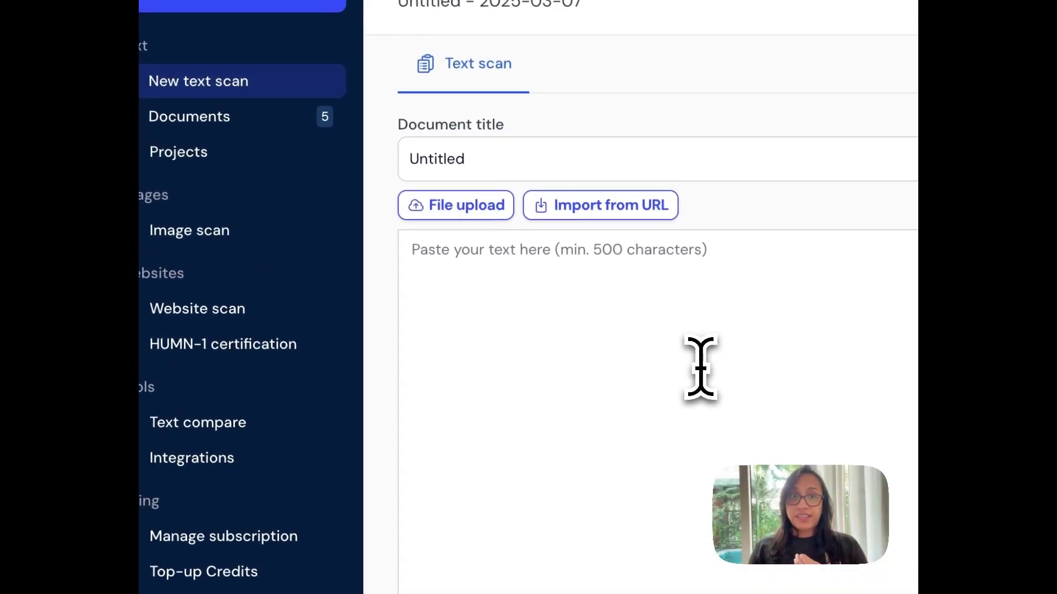
Paste the friendship story into the empty New text scan box, giving 285 words.
{"action": "left_click", "coordinate": [585, 306]}
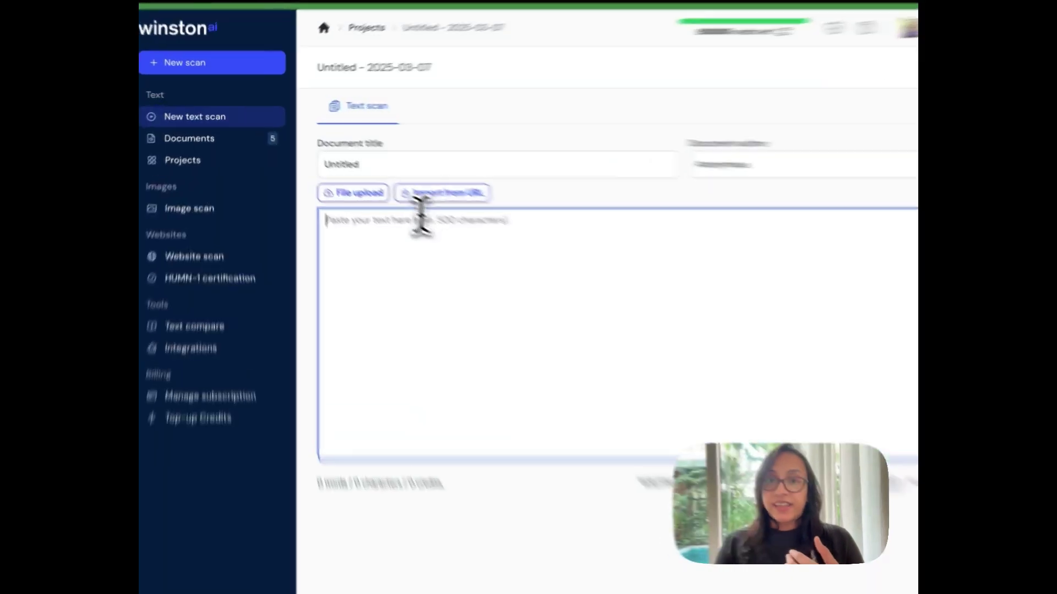
{"action": "key", "text": "ctrl+v"}
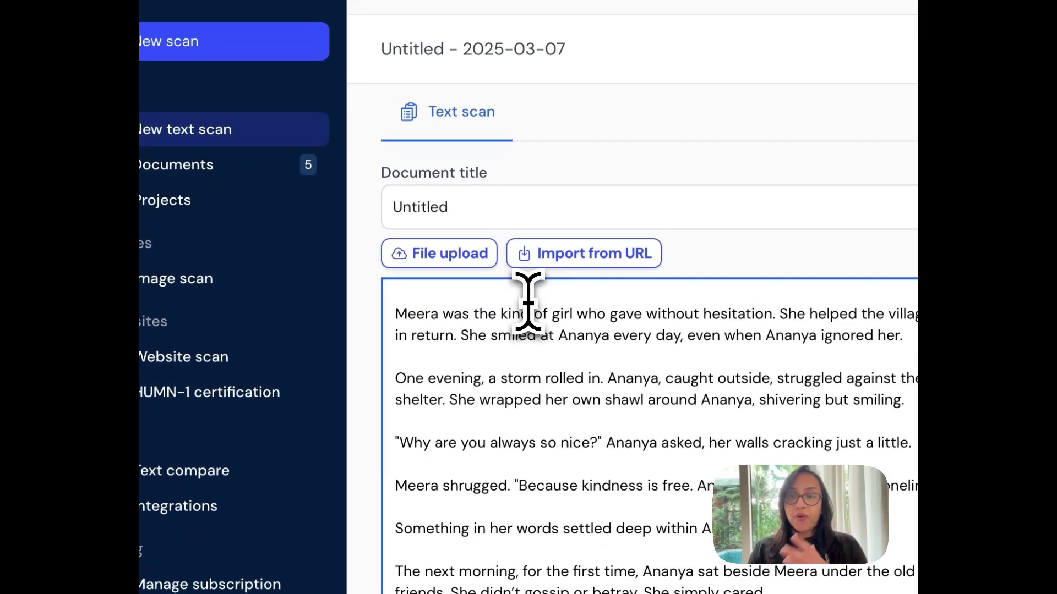
{"action": "scroll", "coordinate": [650, 309], "scroll_direction": "down", "scroll_amount": 1}
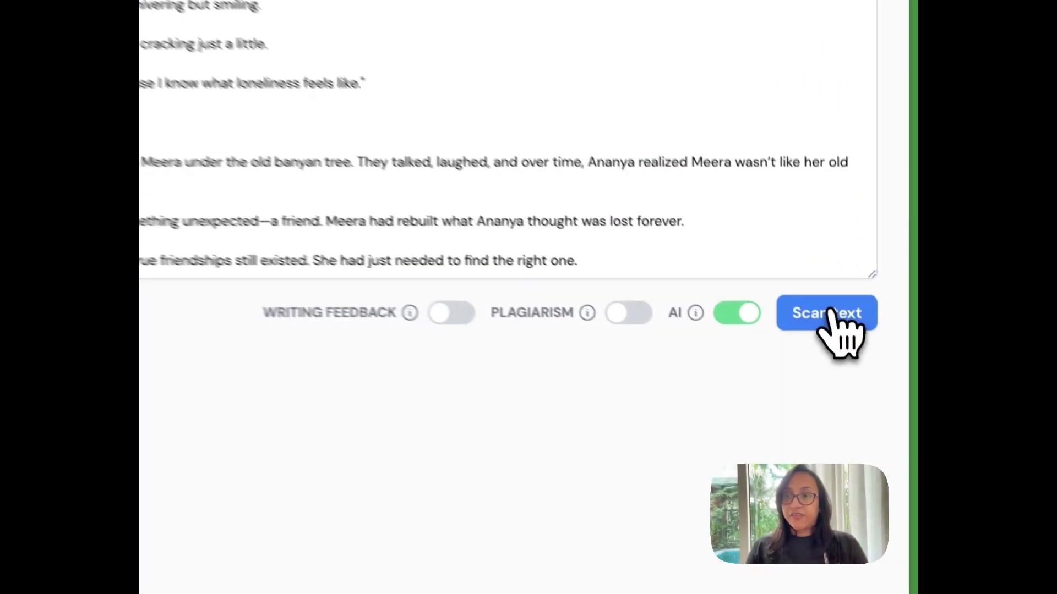
Scan the story and highlight the 0% Human Score warning that AI was likely used.
{"action": "left_click", "coordinate": [824, 302]}
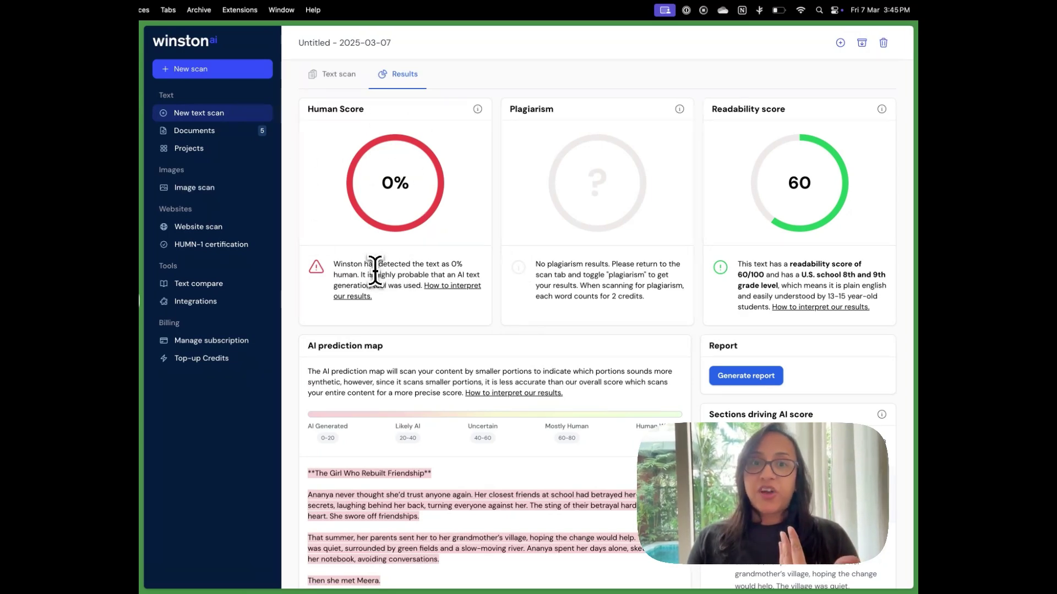
{"action": "left_click_drag", "start_coordinate": [360, 274], "coordinate": [405, 308]}
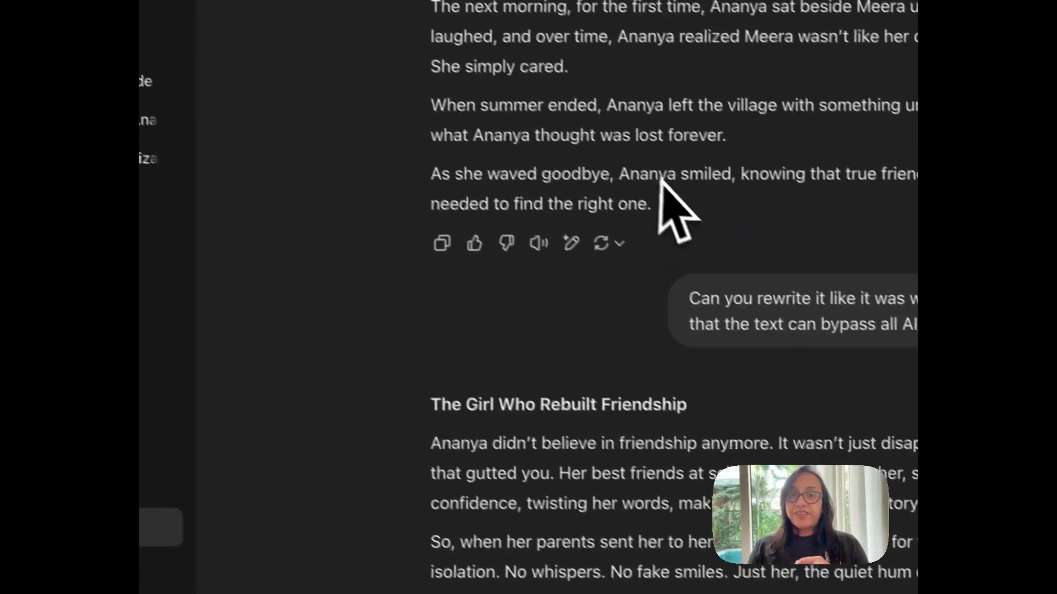
Copy the rewritten 'The Girl Who Rebuilt Friendship' story from ChatGPT.
{"action": "scroll", "coordinate": [656, 193], "scroll_direction": "down", "scroll_amount": 15}
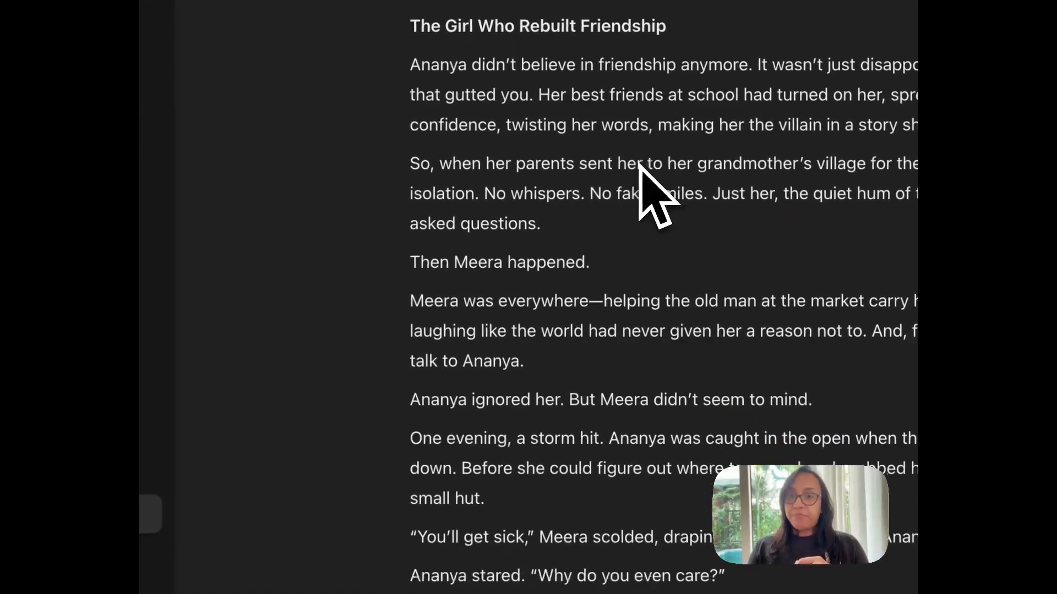
{"action": "left_click", "coordinate": [420, 580]}
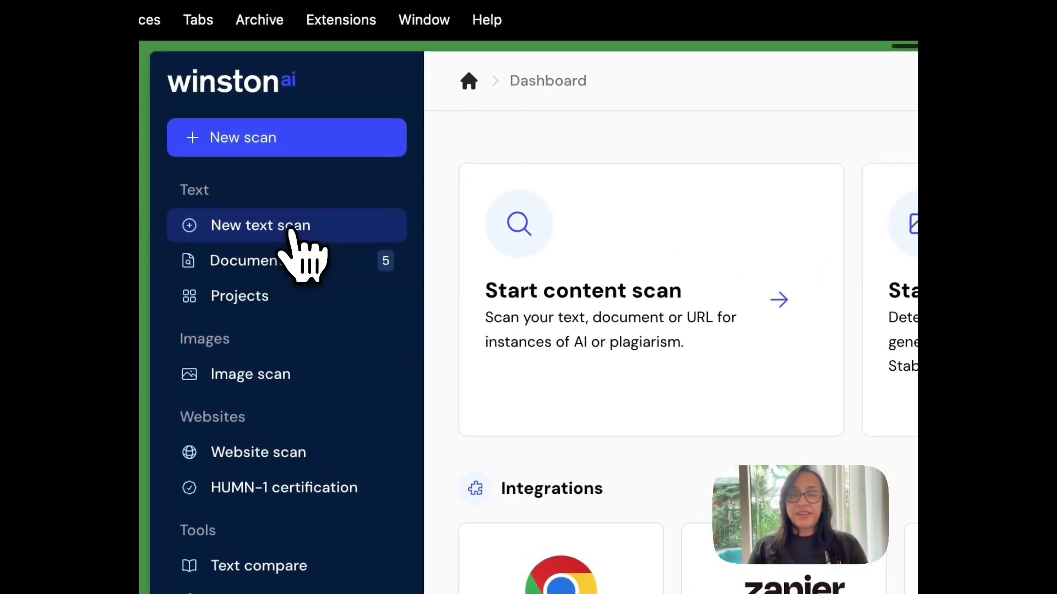
Scan the pasted 283-word rewrite in a new content scan, which scores 0% human and readability 69.
{"action": "left_click", "coordinate": [584, 341]}
{"action": "left_click", "coordinate": [407, 413]}
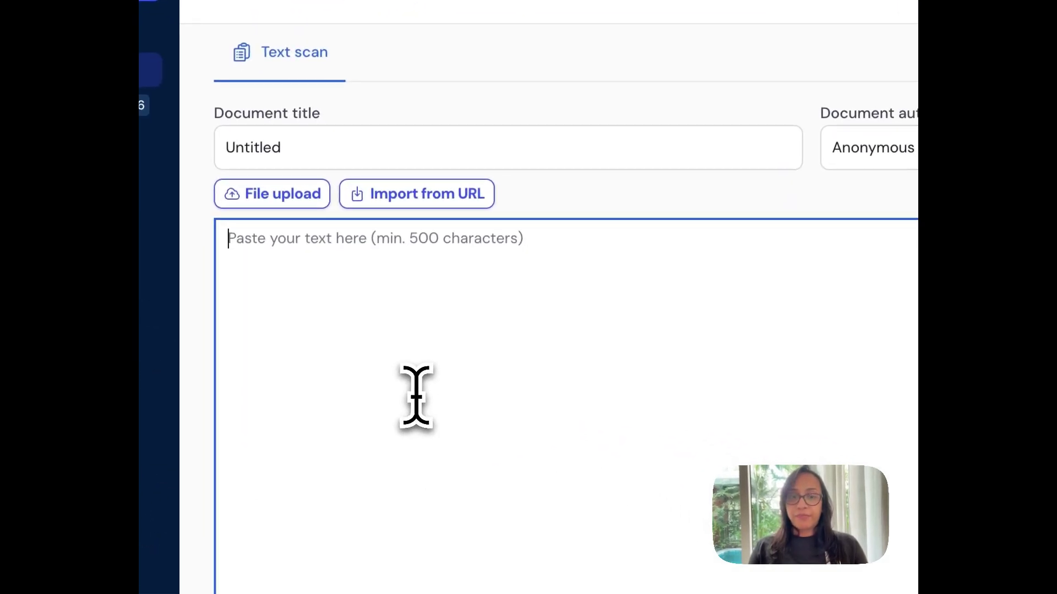
{"action": "key", "text": "ctrl+v"}
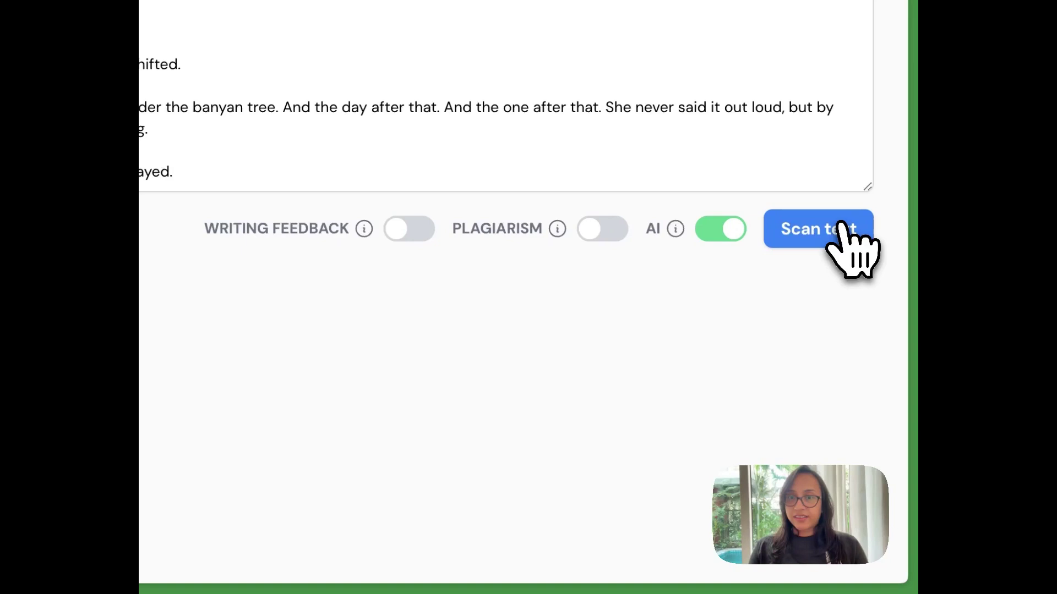
{"action": "left_click", "coordinate": [842, 229]}
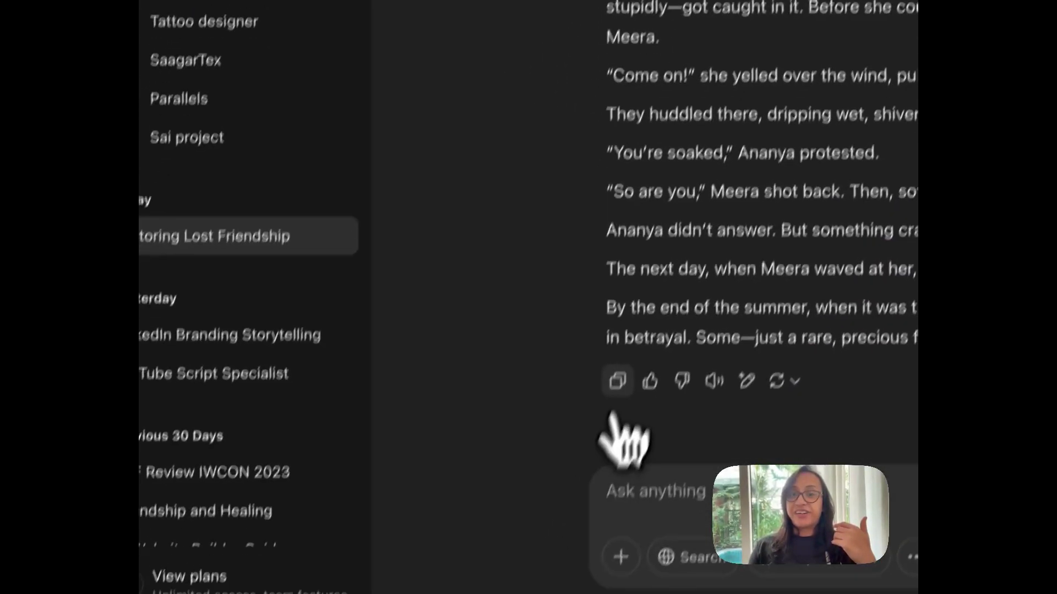
Copy the latest ChatGPT version of the friendship story.
{"action": "left_click", "coordinate": [616, 378]}
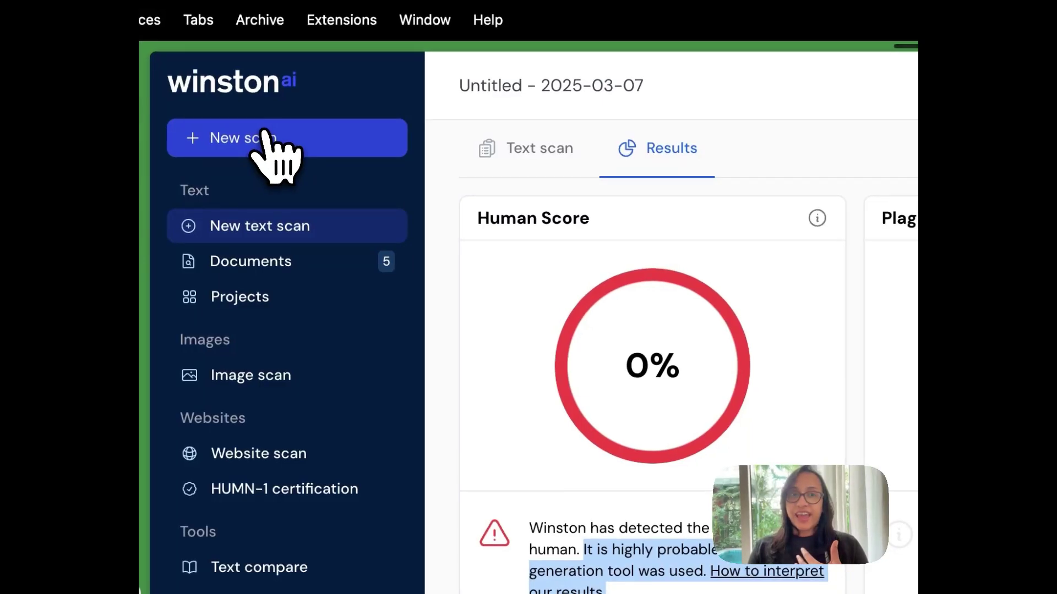
Scan the latest story version in a new scan and highlight its 22% human warning.
{"action": "left_click", "coordinate": [263, 137]}
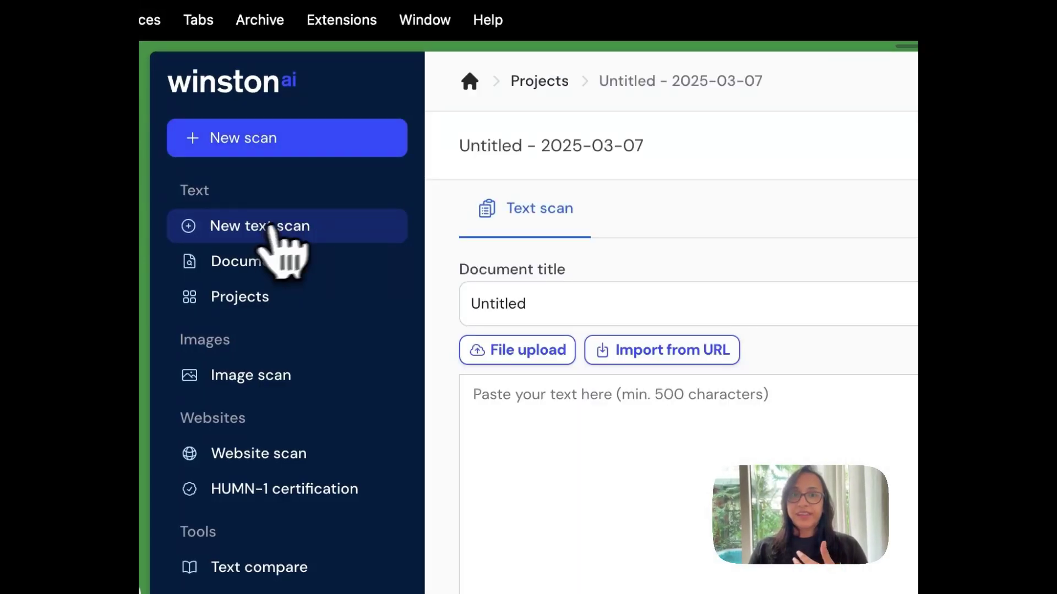
{"action": "key", "text": "super+v"}
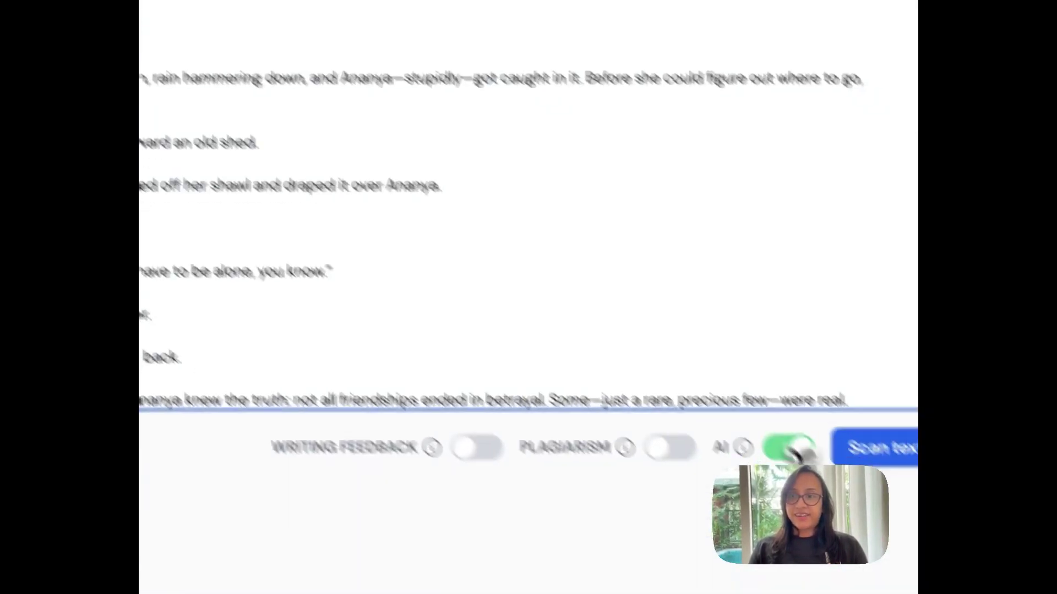
{"action": "left_click", "coordinate": [833, 401]}
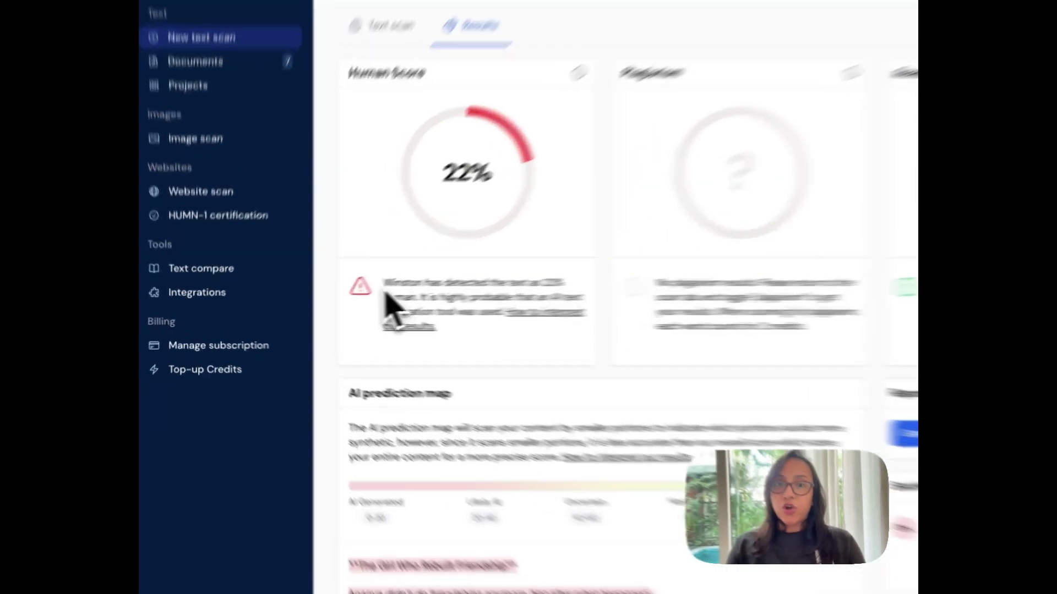
{"action": "left_click_drag", "start_coordinate": [384, 282], "coordinate": [457, 336]}
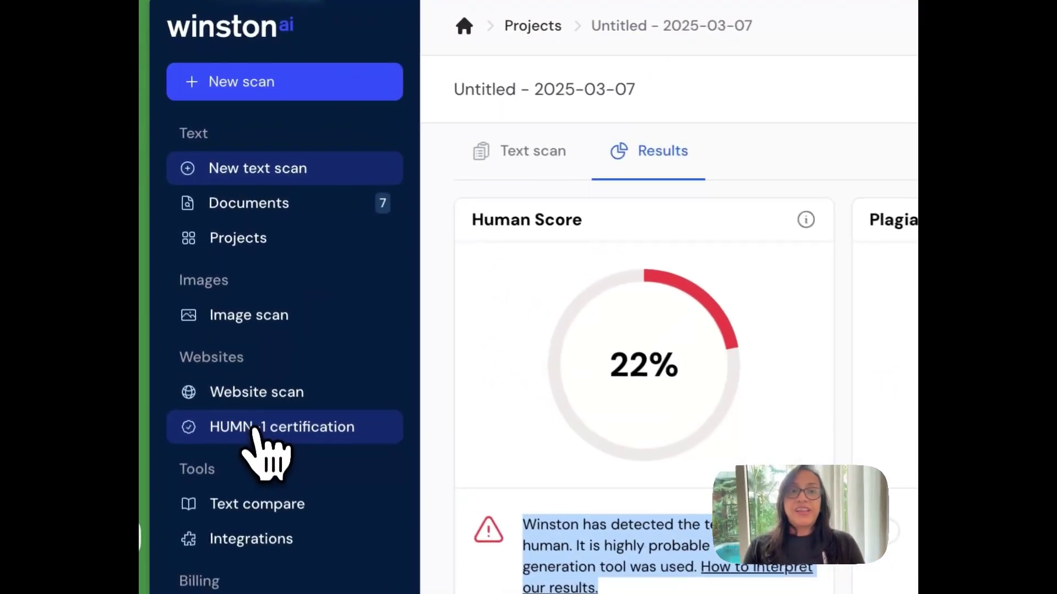
Go to the HUMN-1 certification page from Winston AI's sidebar.
{"action": "left_click", "coordinate": [199, 245]}
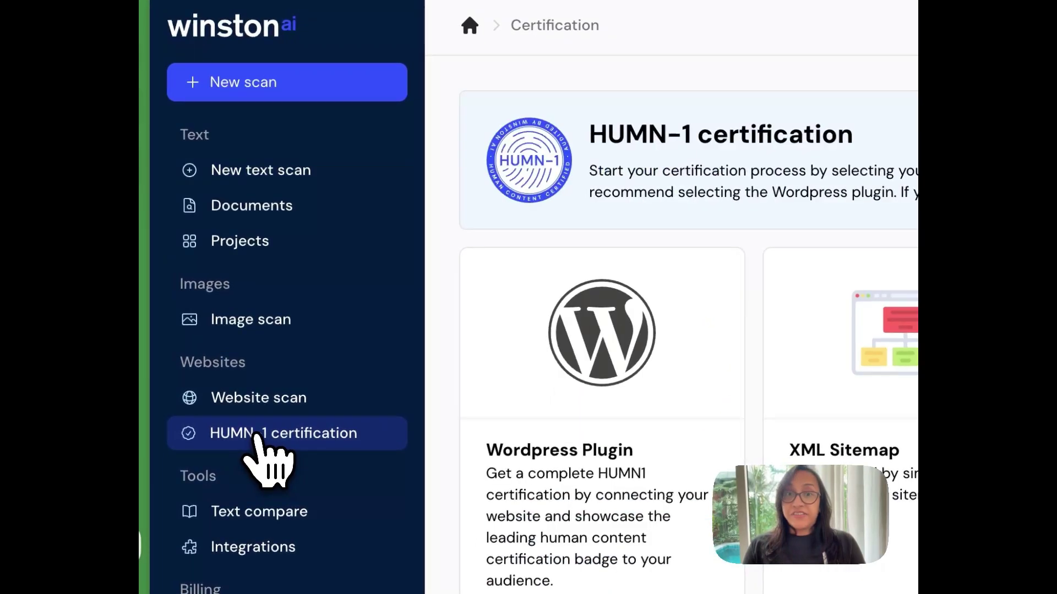